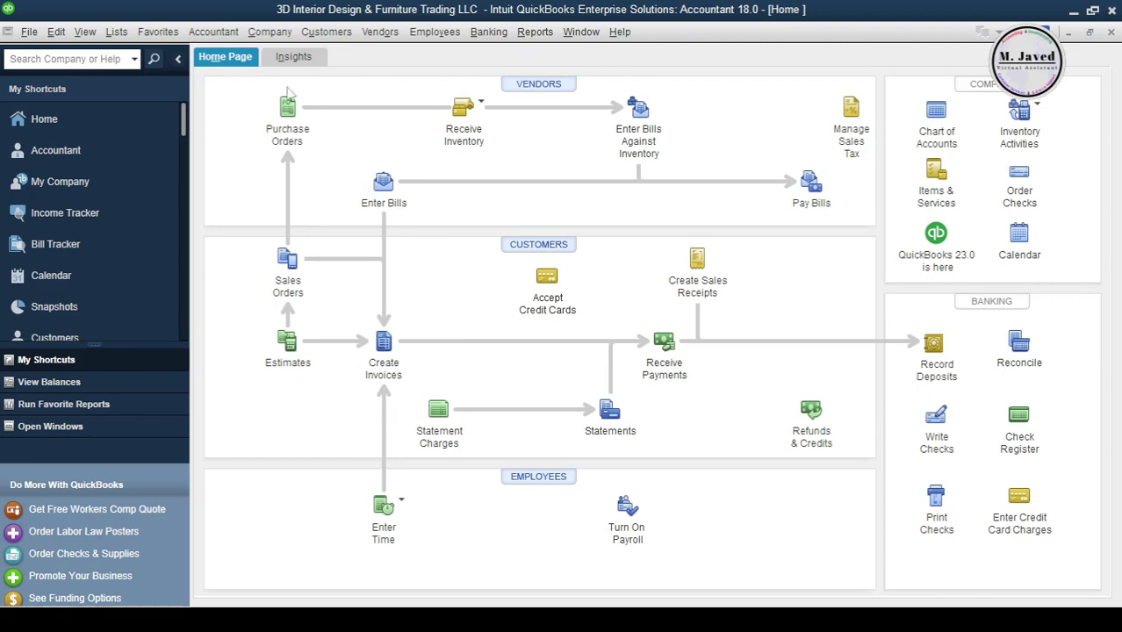
Step: Open the Item List from the Lists menu
{"action": "left_click", "coordinate": [129, 33]}
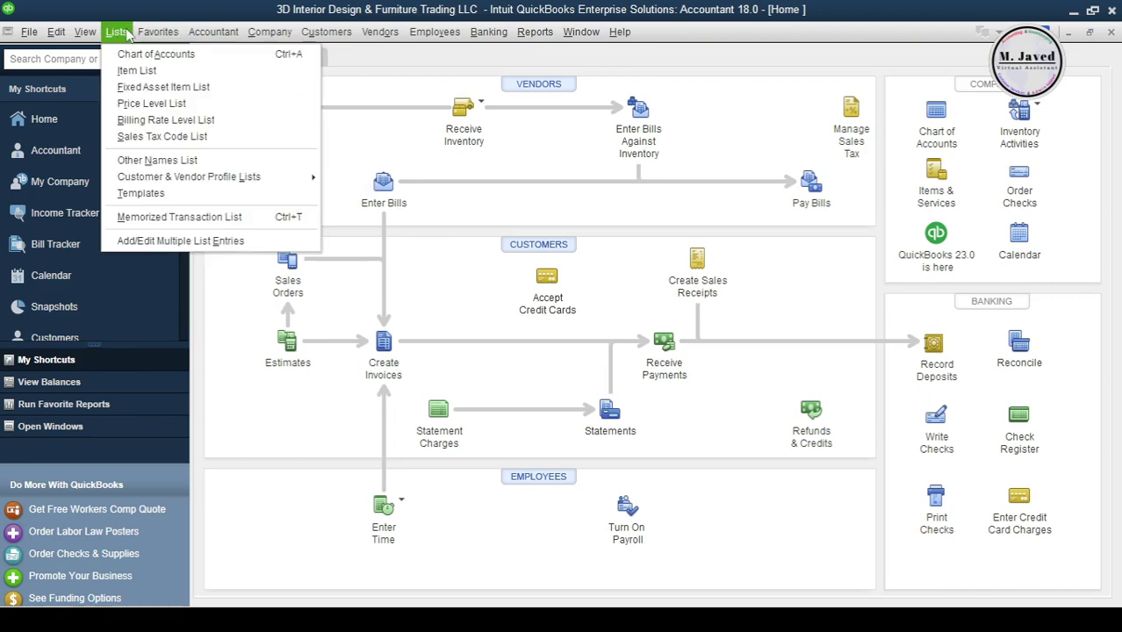
{"action": "left_click", "coordinate": [180, 71]}
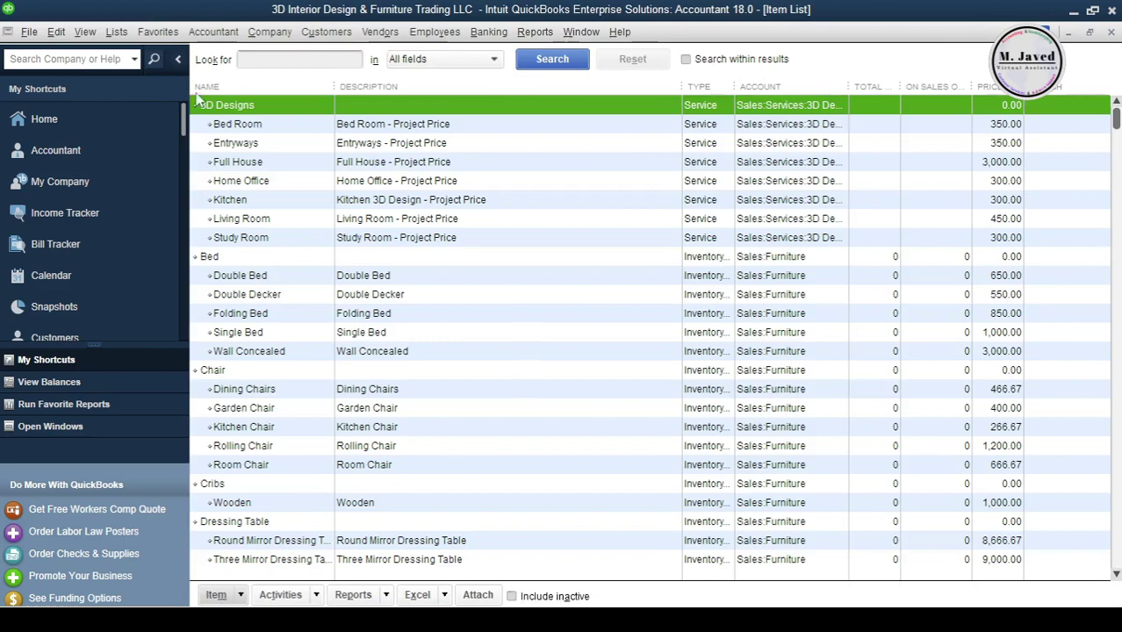
{"action": "mouse_move", "coordinate": [1114, 121]}
{"action": "left_mouse_down"}
{"action": "mouse_move", "coordinate": [1115, 202]}
{"action": "mouse_move", "coordinate": [1117, 98]}
{"action": "left_mouse_up"}
{"action": "left_click", "coordinate": [1112, 31]}
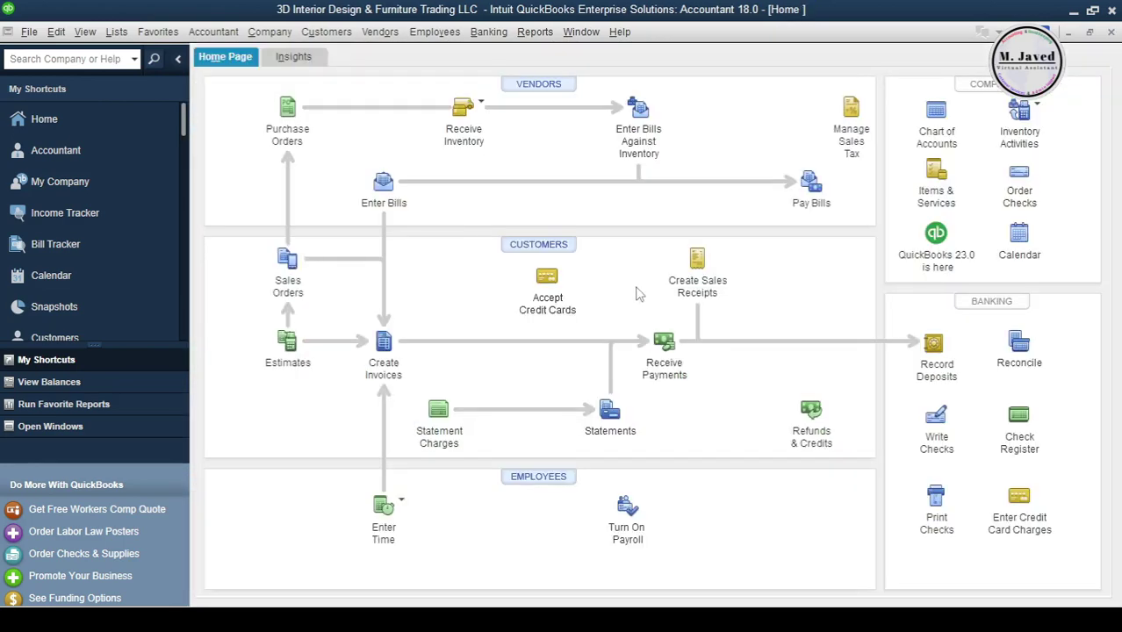
{"action": "left_click", "coordinate": [936, 179]}
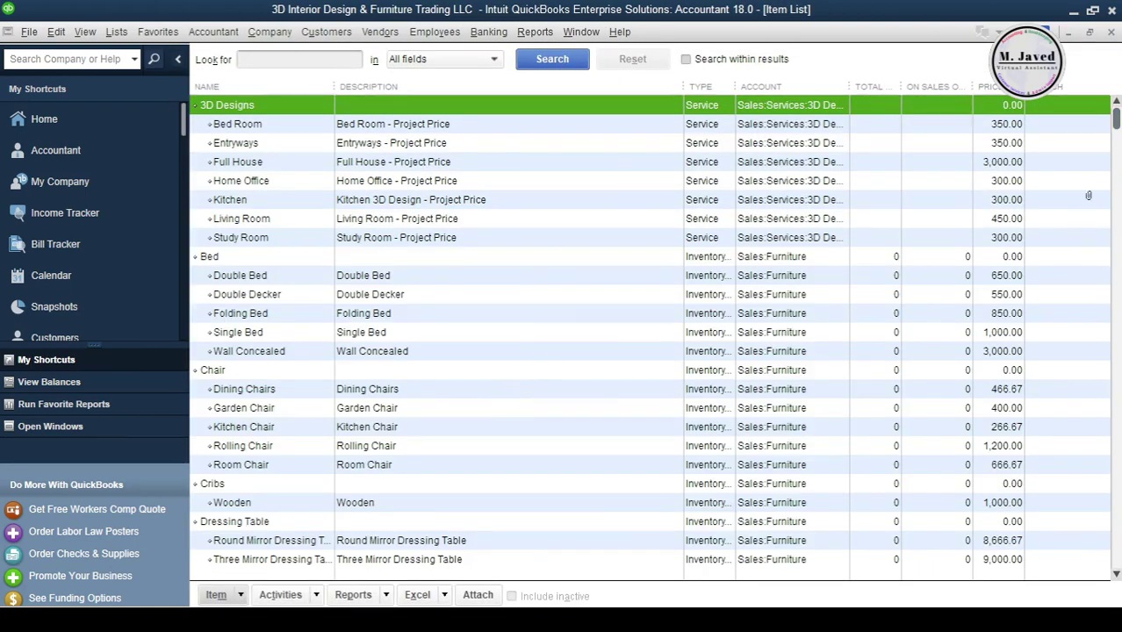
{"action": "mouse_move", "coordinate": [1118, 122]}
{"action": "left_mouse_down"}
{"action": "mouse_move", "coordinate": [1113, 440]}
{"action": "mouse_move", "coordinate": [1117, 113]}
{"action": "left_mouse_up"}
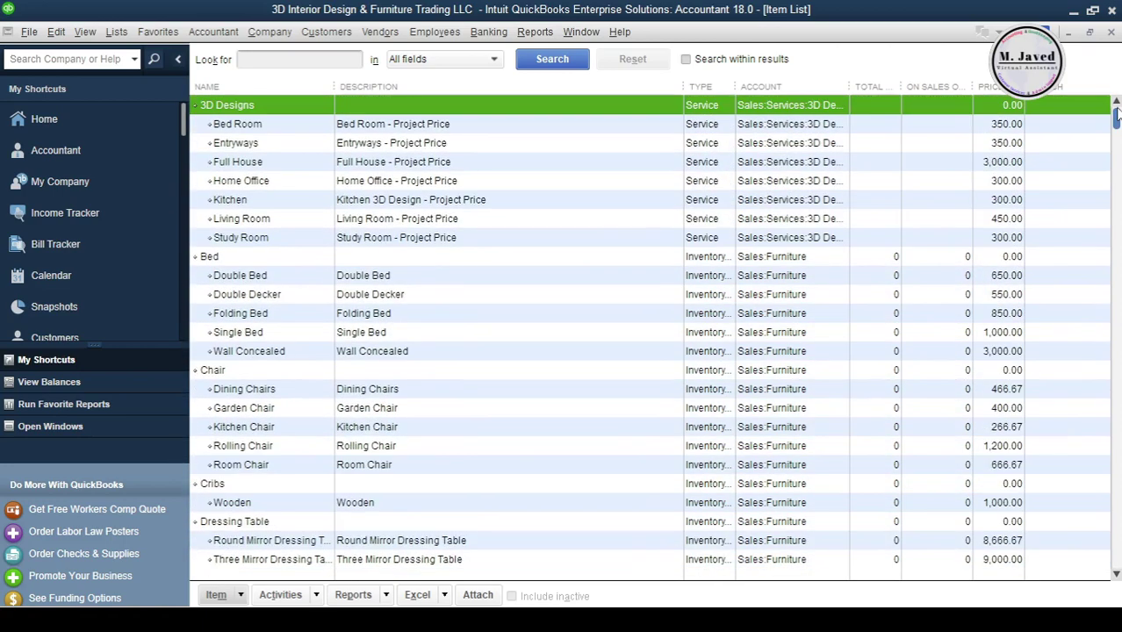
Step: Search the items for 'Subtotal', find no match, and reset to show every item
{"action": "left_click", "coordinate": [307, 58]}
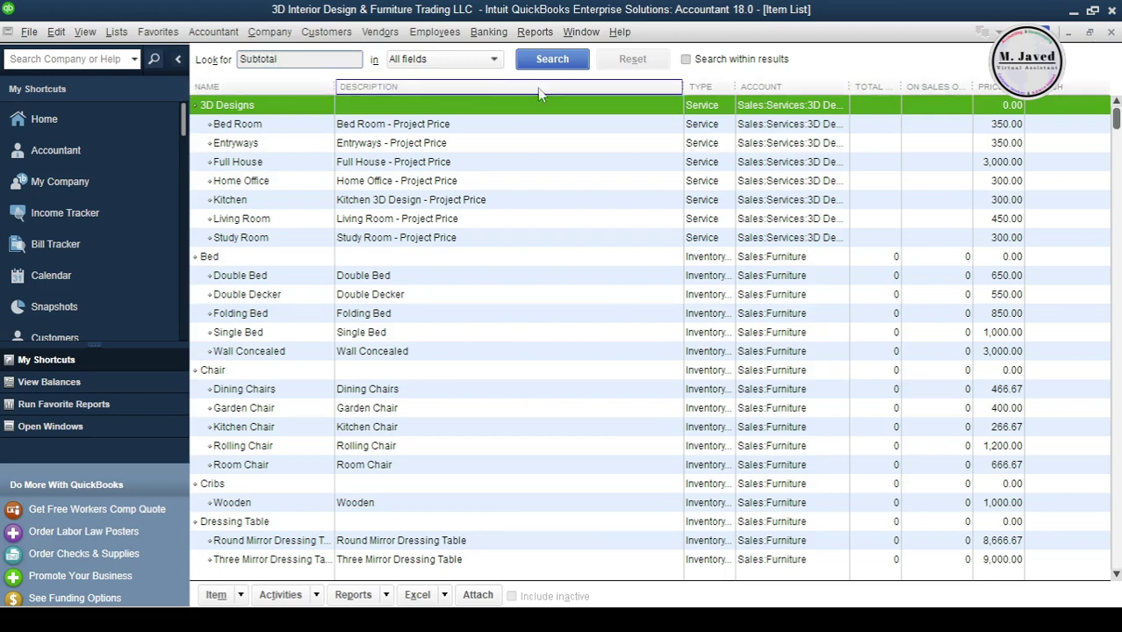
{"action": "left_click", "coordinate": [555, 58]}
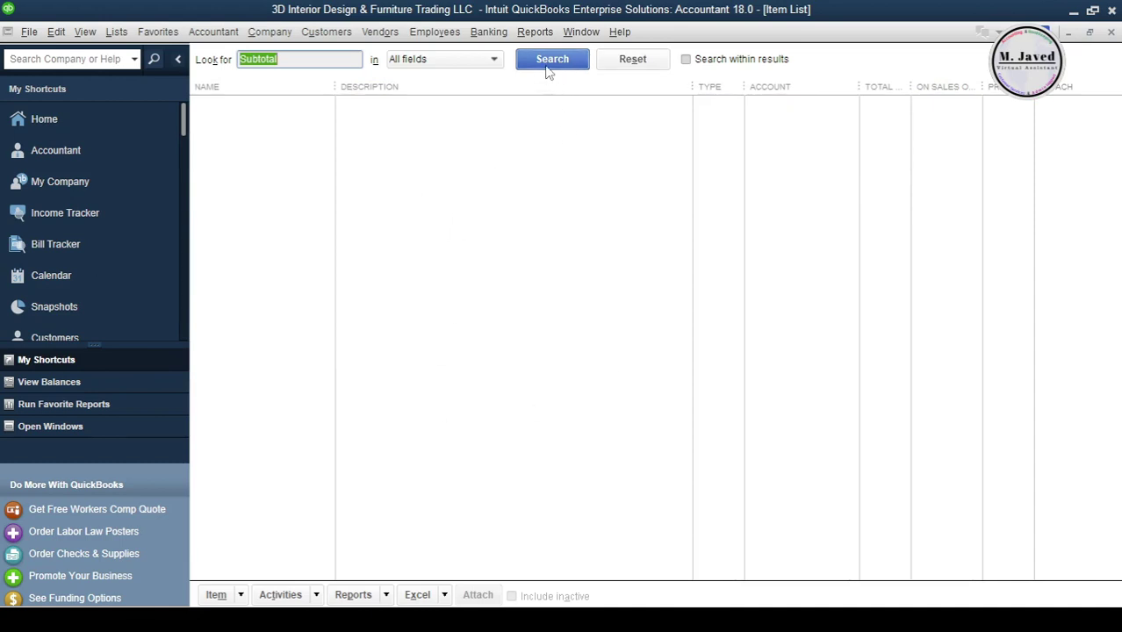
{"action": "left_click", "coordinate": [632, 58]}
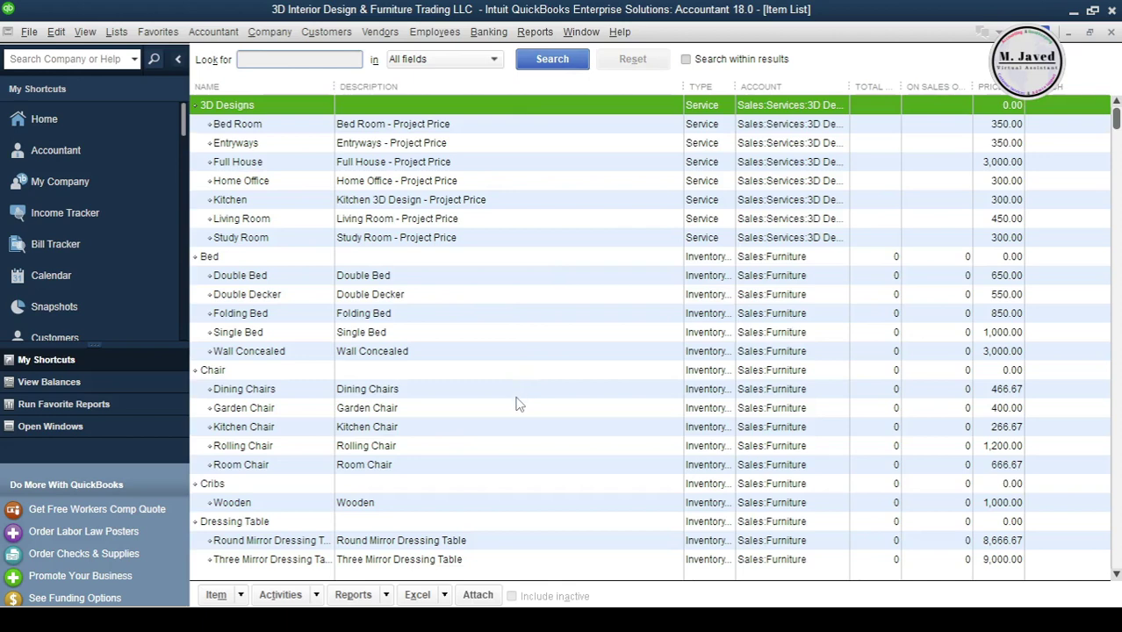
Step: Start a new Subtotal-type item that totals only the Amount column
{"action": "left_click", "coordinate": [221, 597]}
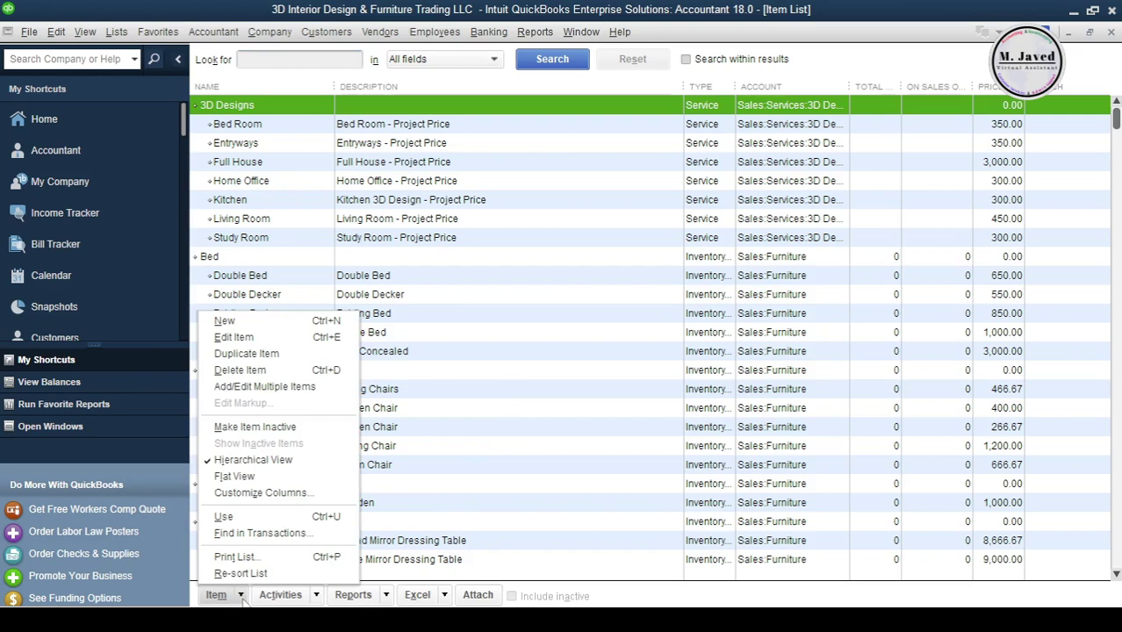
{"action": "left_click", "coordinate": [257, 322]}
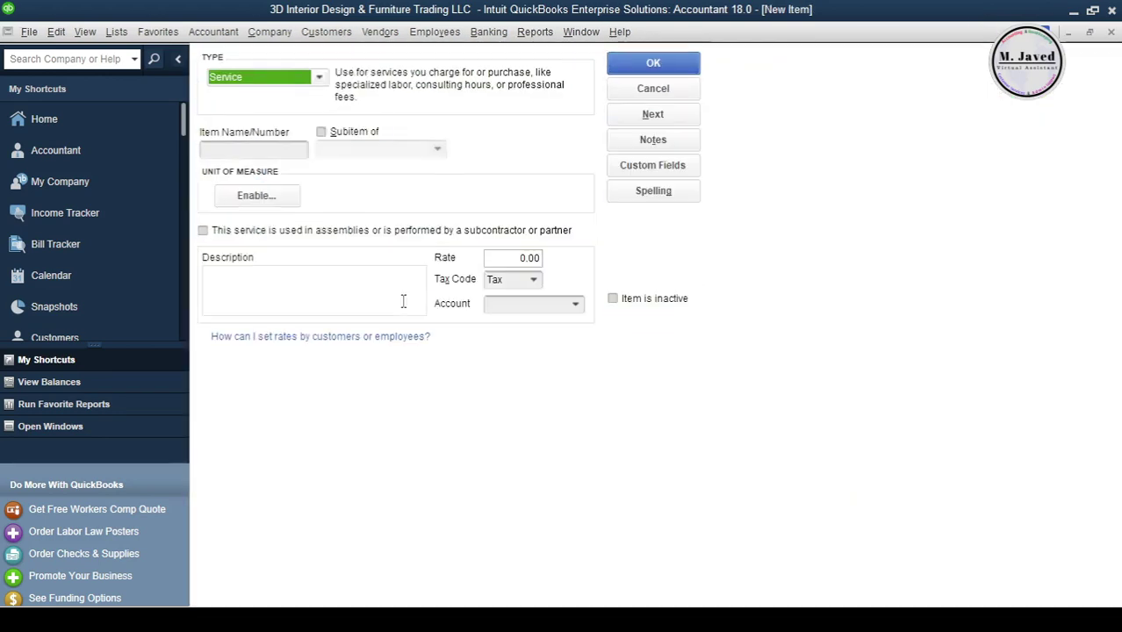
{"action": "left_click", "coordinate": [320, 79]}
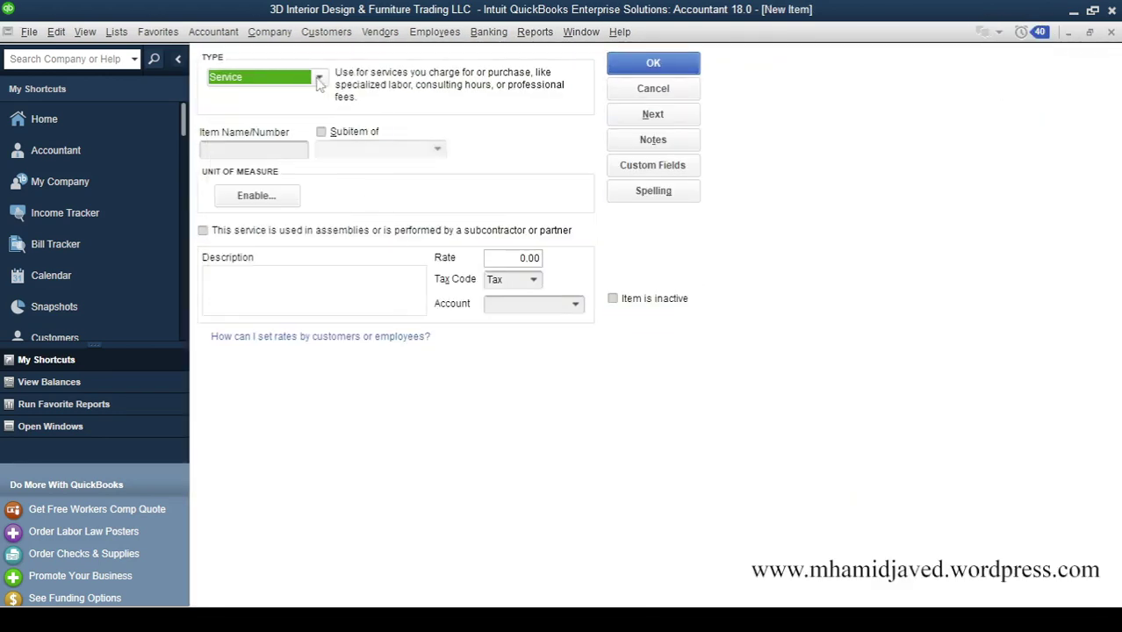
{"action": "left_click", "coordinate": [322, 81]}
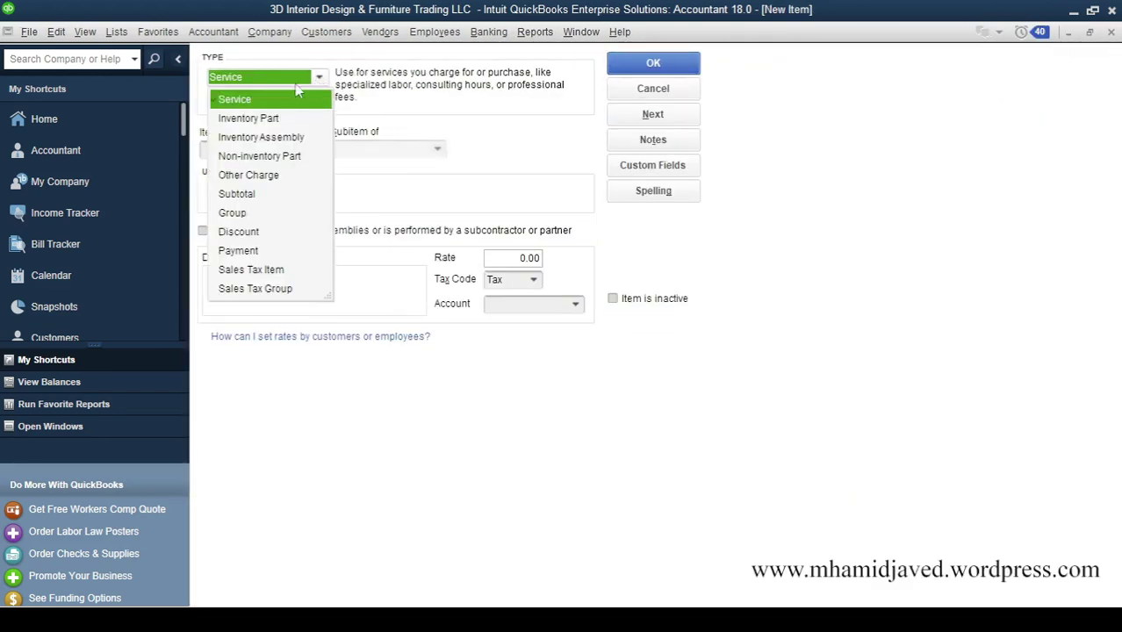
{"action": "left_click", "coordinate": [272, 194]}
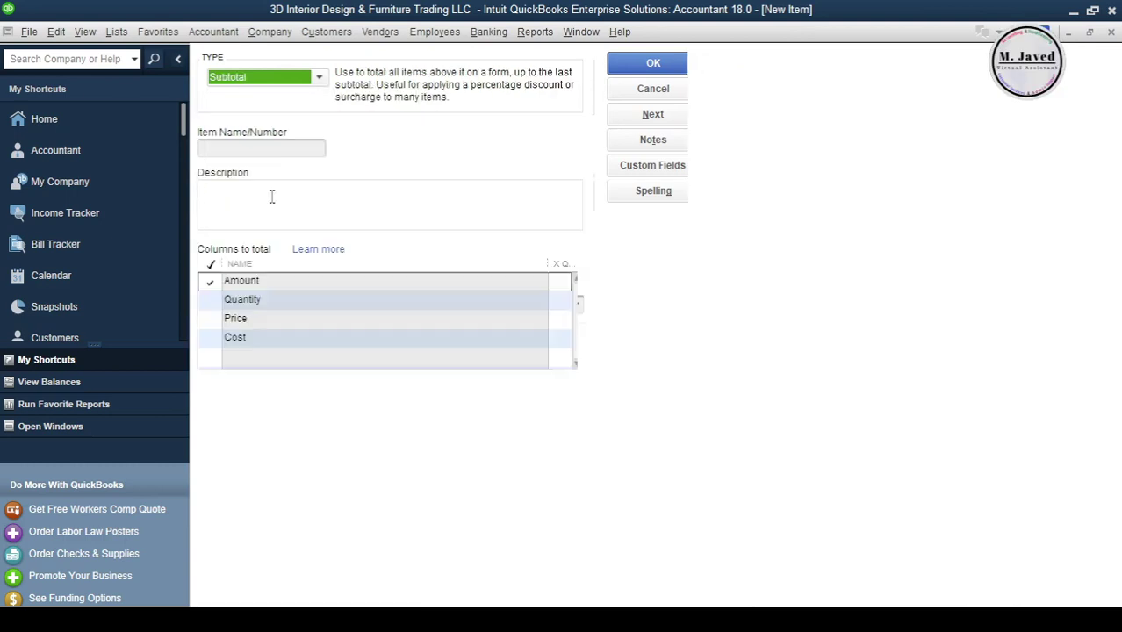
{"action": "left_click", "coordinate": [399, 202]}
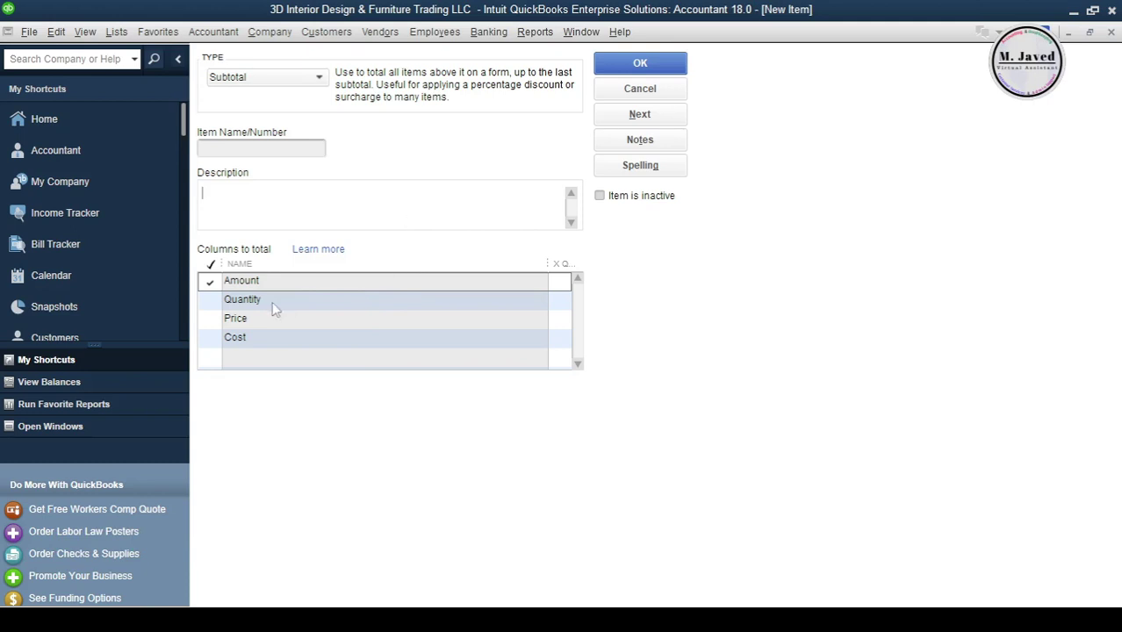
{"action": "left_click", "coordinate": [211, 319]}
{"action": "left_click", "coordinate": [212, 338]}
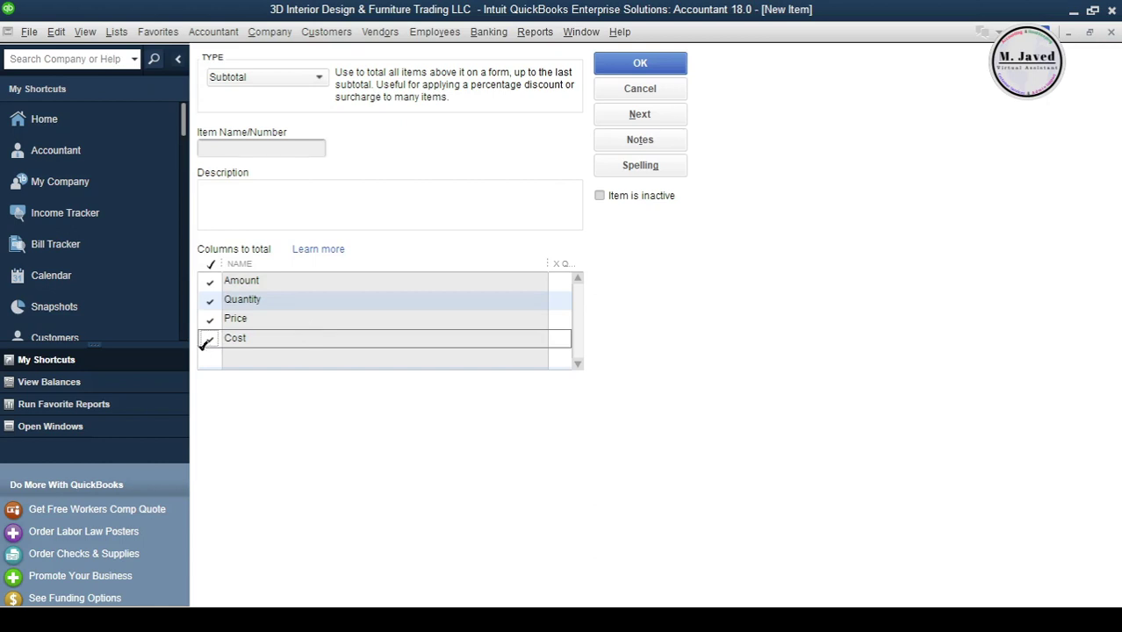
{"action": "left_click", "coordinate": [212, 319]}
{"action": "left_click", "coordinate": [210, 300]}
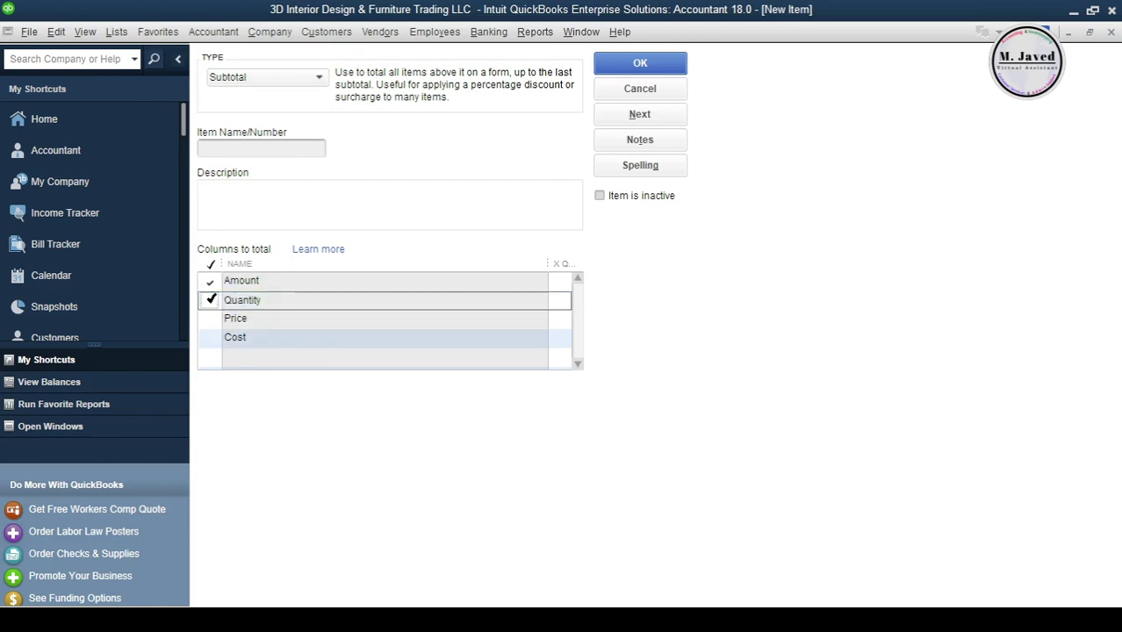
{"action": "left_click", "coordinate": [390, 213]}
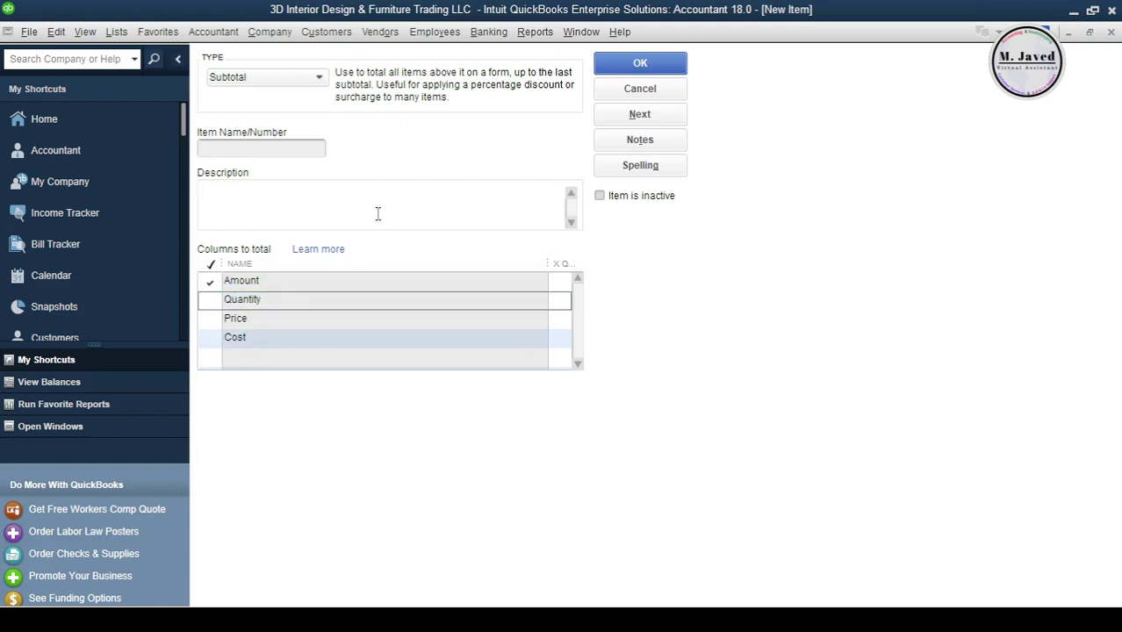
Step: Name the item 'SubTotal', leave the description blank, and save it
{"action": "left_click", "coordinate": [296, 150]}
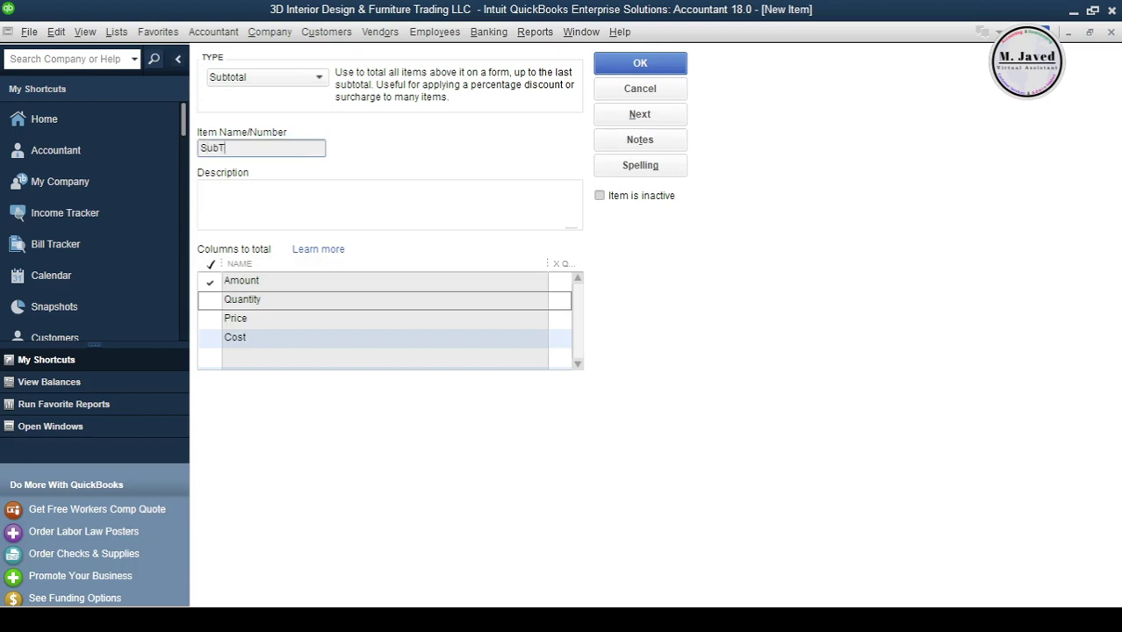
{"action": "type", "text": "SubTotal"}
{"action": "left_click", "coordinate": [293, 193]}
{"action": "type", "text": "SubTotal"}
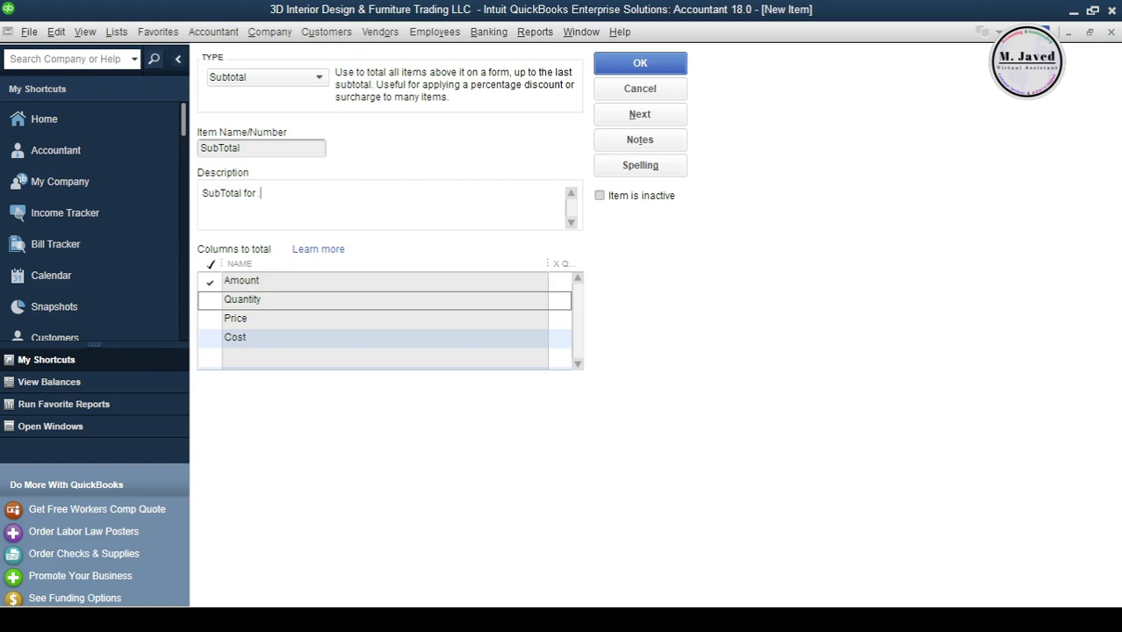
{"action": "key", "text": "ctrl+z"}
{"action": "left_click", "coordinate": [299, 151]}
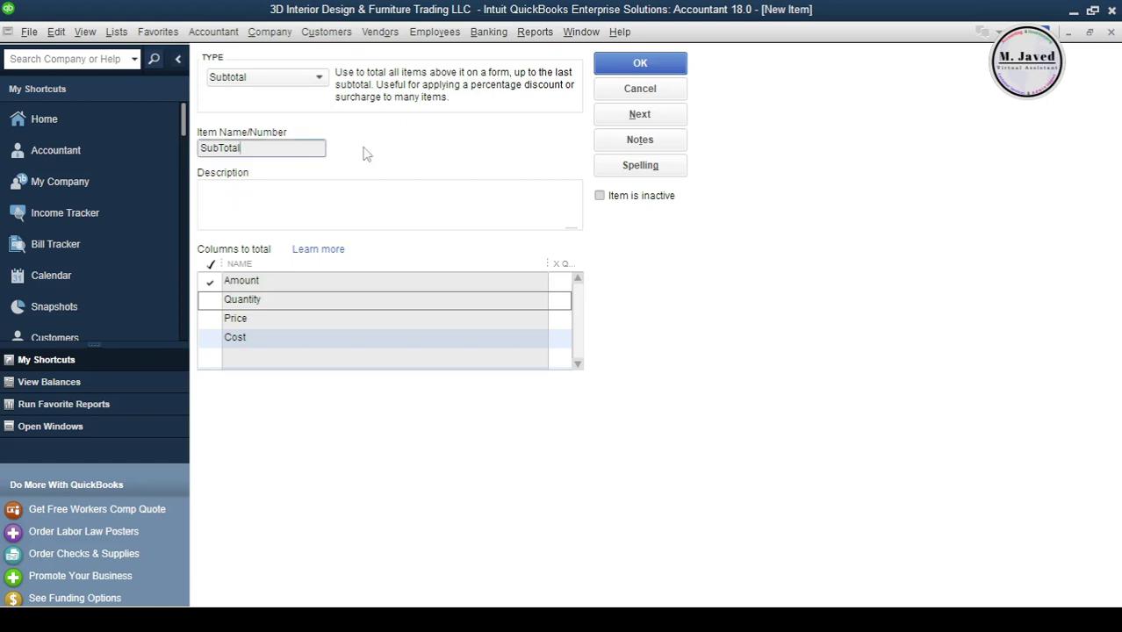
{"action": "left_click", "coordinate": [640, 66]}
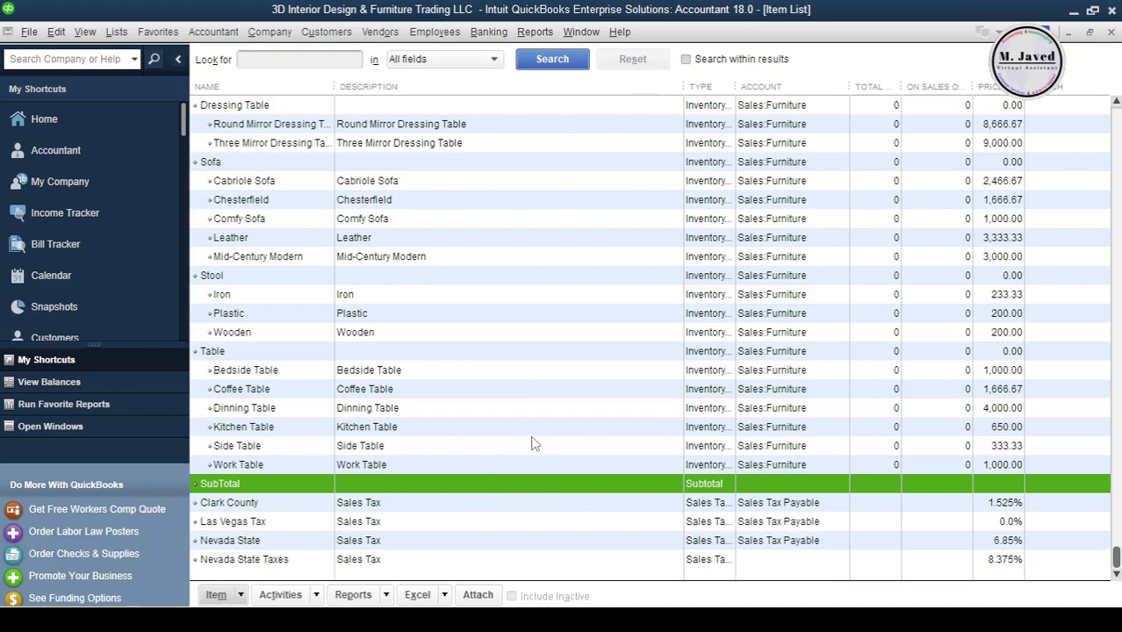
Step: Start a new invoice on the Intuit Product Invoice template, billed to the existing customer
{"action": "left_click", "coordinate": [1111, 32]}
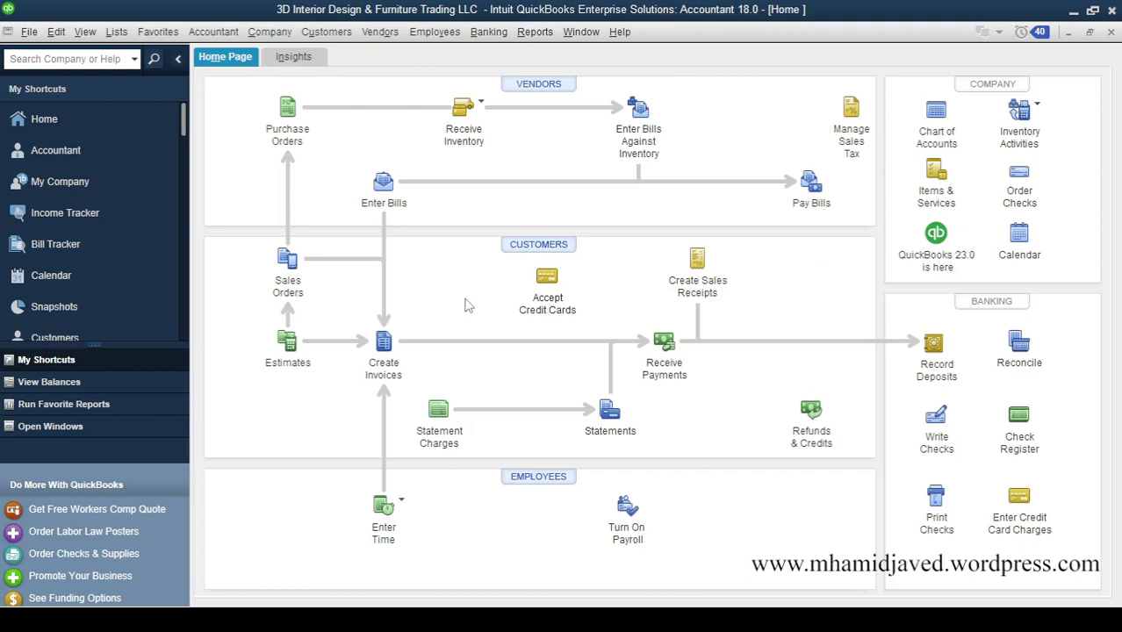
{"action": "left_click", "coordinate": [385, 344]}
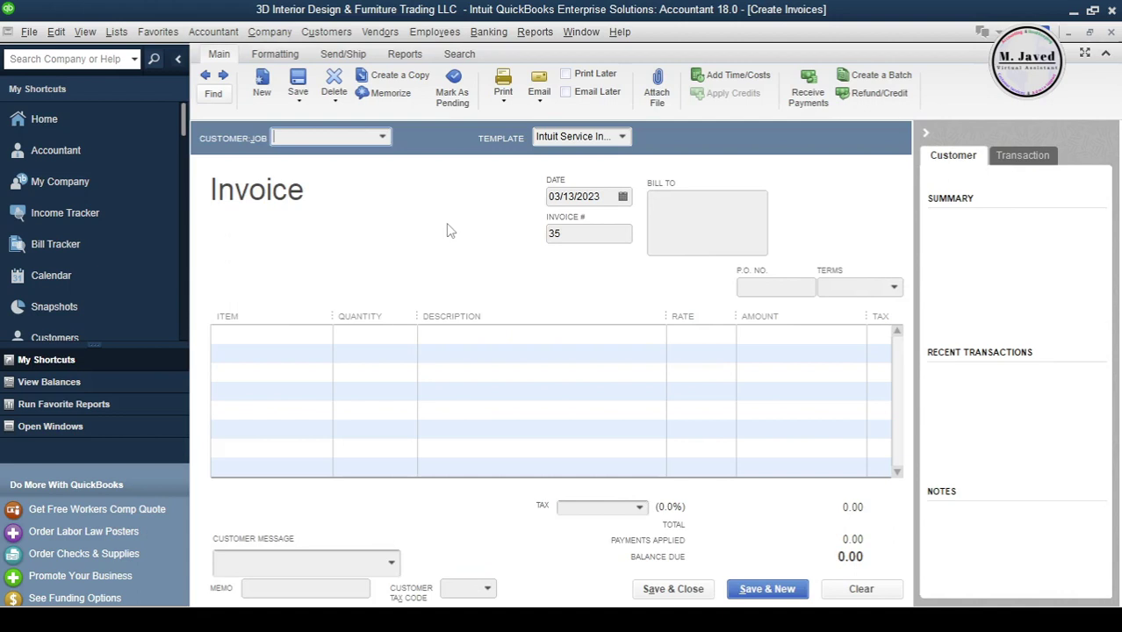
{"action": "left_click", "coordinate": [622, 137]}
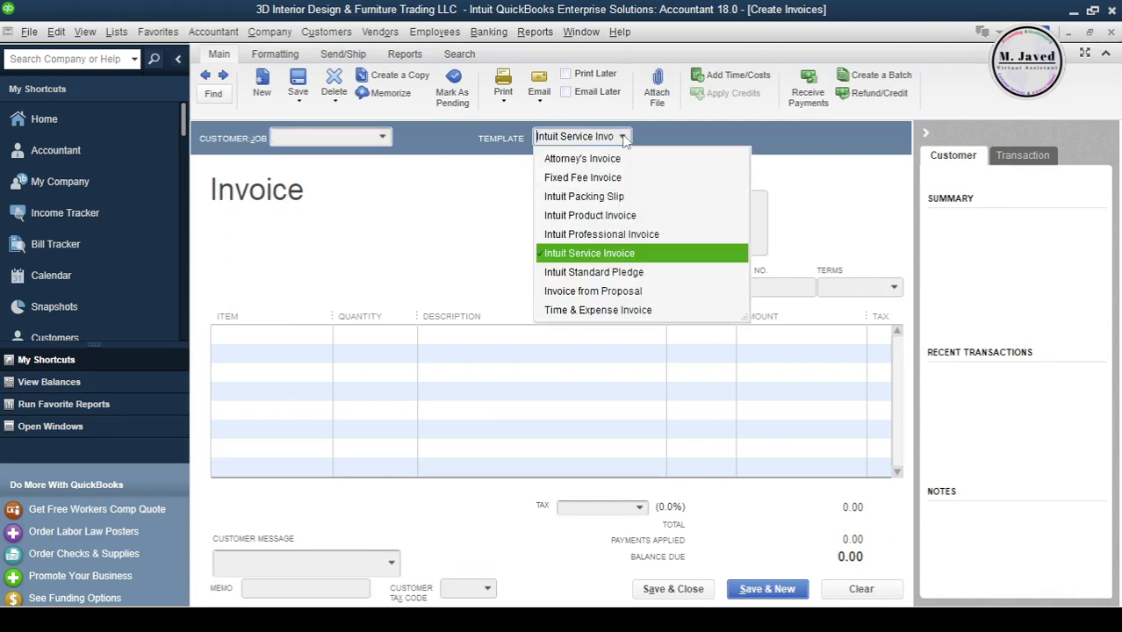
{"action": "left_click", "coordinate": [619, 215]}
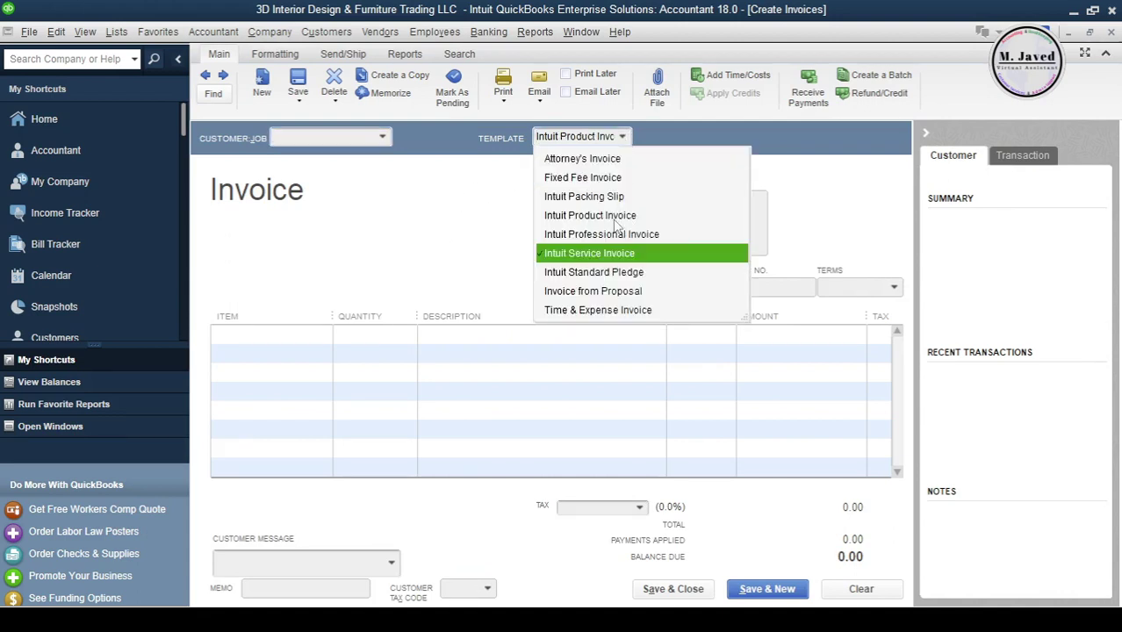
{"action": "left_click", "coordinate": [383, 138]}
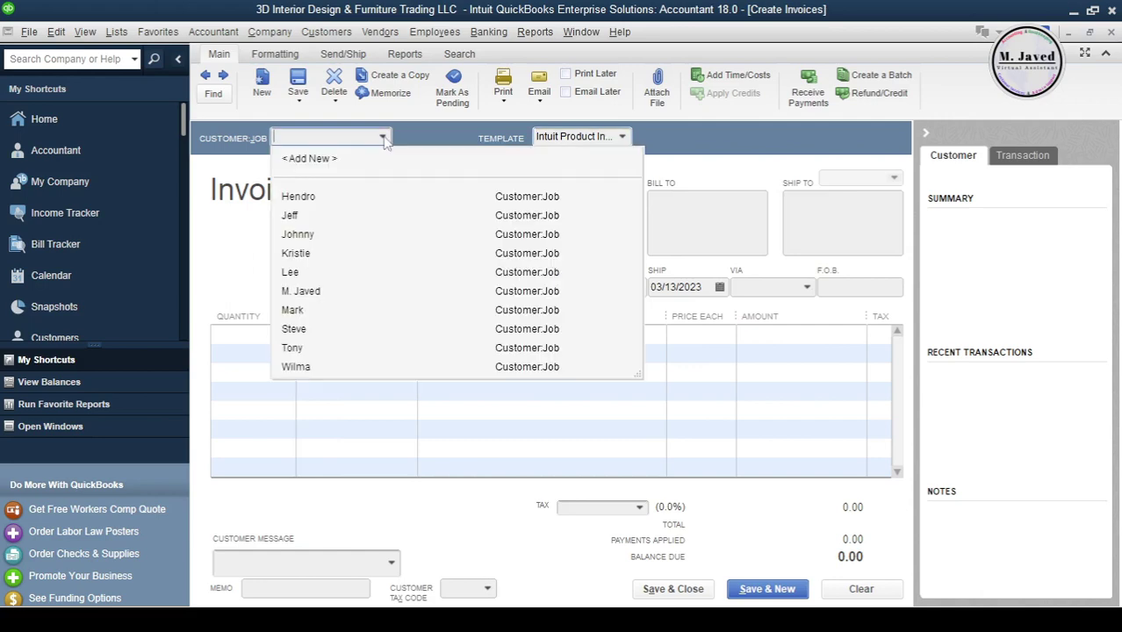
{"action": "left_click", "coordinate": [374, 292]}
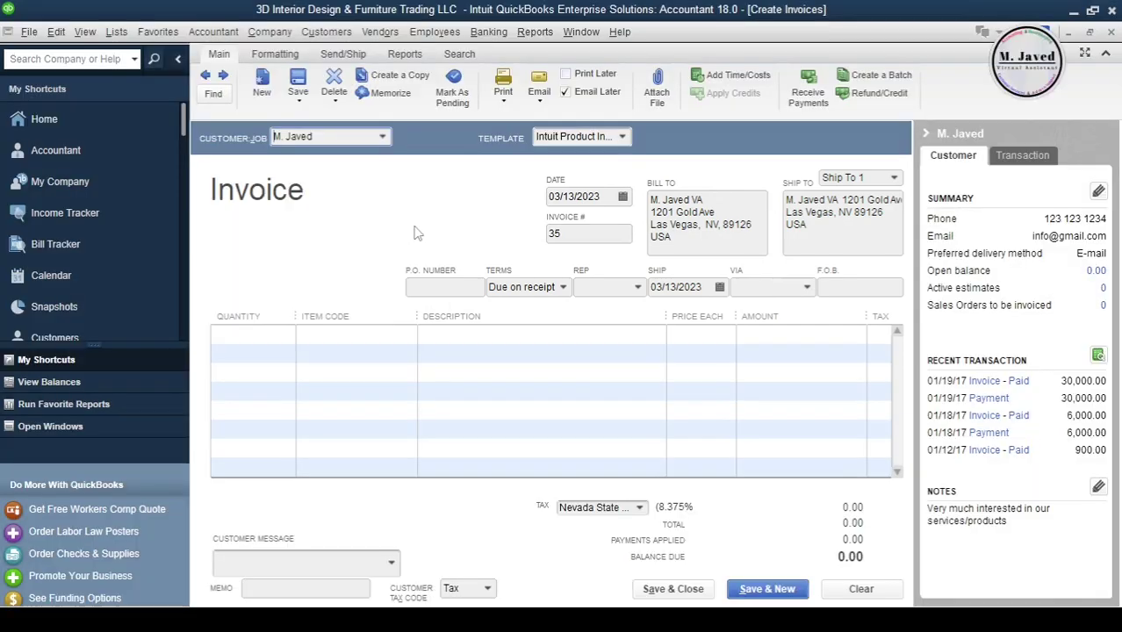
Step: Add the 3D Designs:Full House service at 3,000.00 as the first line
{"action": "left_click", "coordinate": [274, 338]}
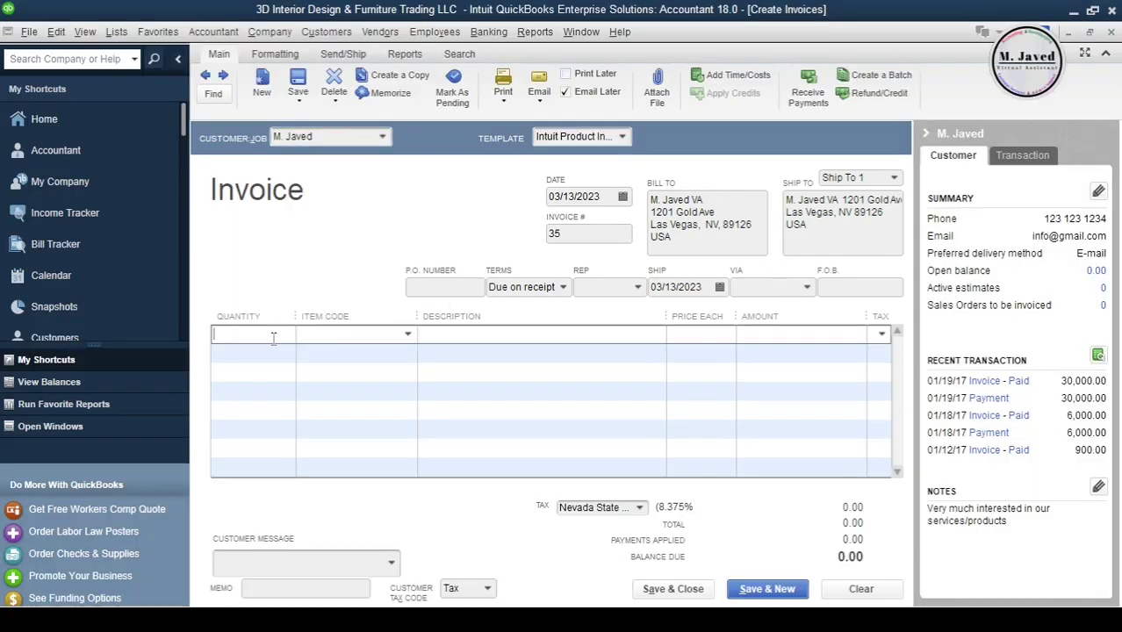
{"action": "left_click", "coordinate": [408, 334]}
{"action": "left_click", "coordinate": [384, 470]}
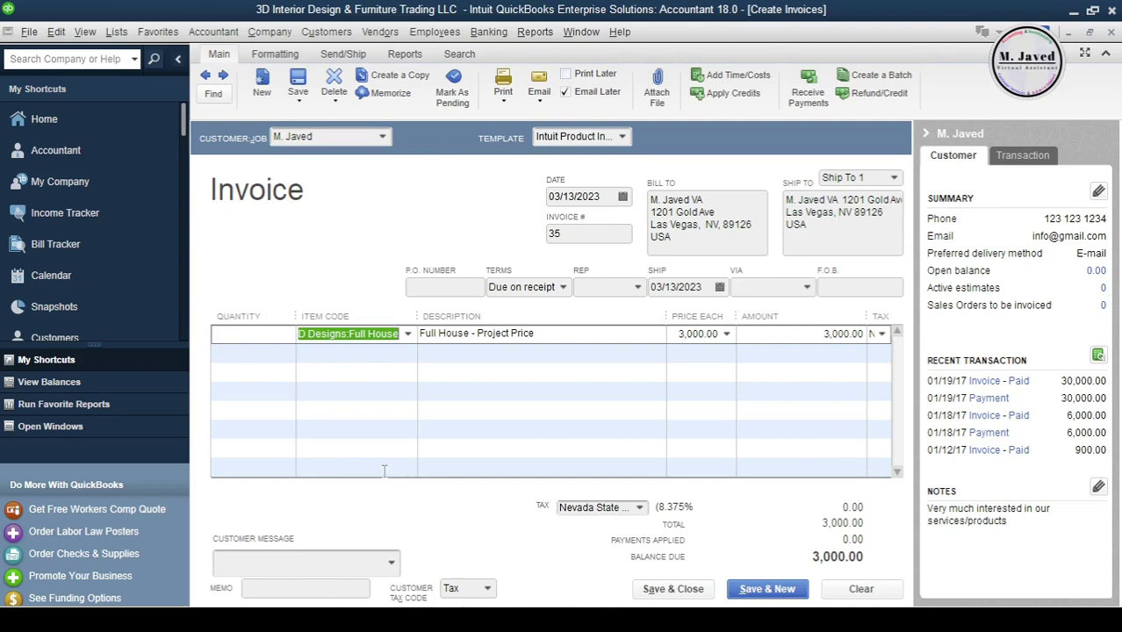
Step: Add Living Room (450.00) and Study Room (300.00) as the second and third service lines
{"action": "left_click", "coordinate": [407, 352]}
{"action": "left_click", "coordinate": [395, 546]}
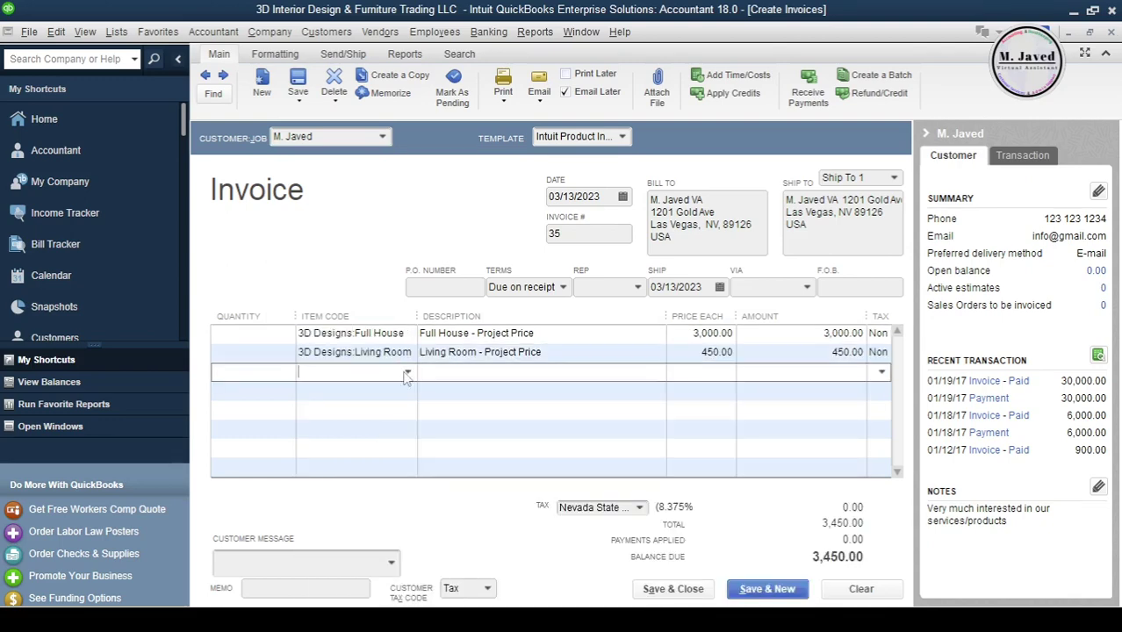
{"action": "left_click", "coordinate": [407, 373]}
{"action": "left_click", "coordinate": [395, 580]}
{"action": "left_click", "coordinate": [375, 391]}
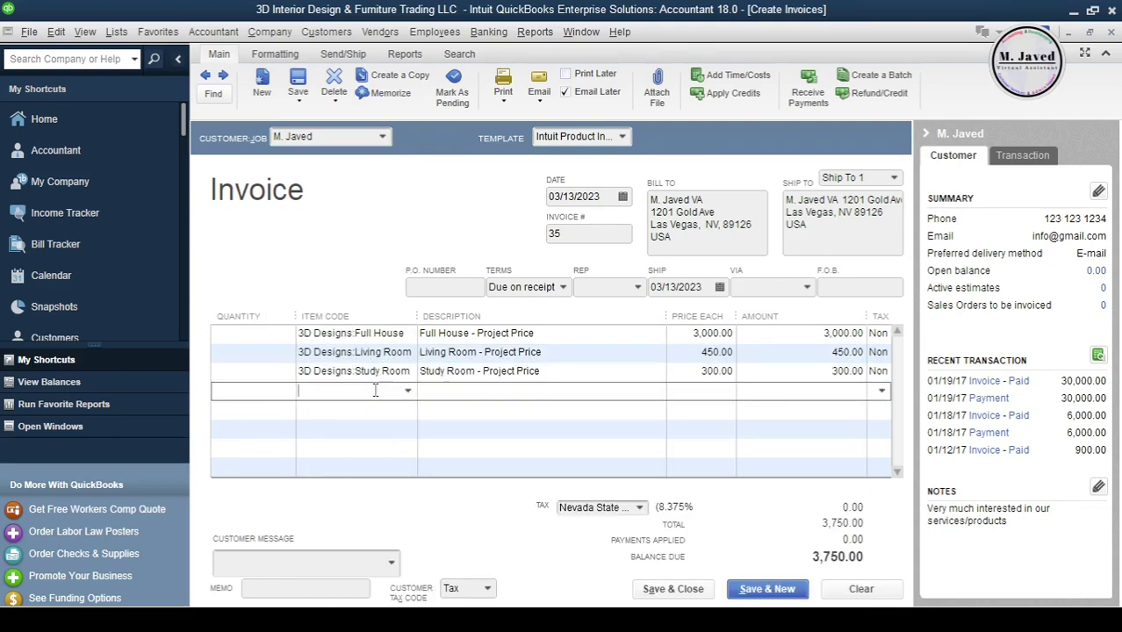
Step: Enter quantity 1 on the service lines and add a SubTotal line showing 3,750.00
{"action": "left_click", "coordinate": [236, 334]}
{"action": "type", "text": "1"}
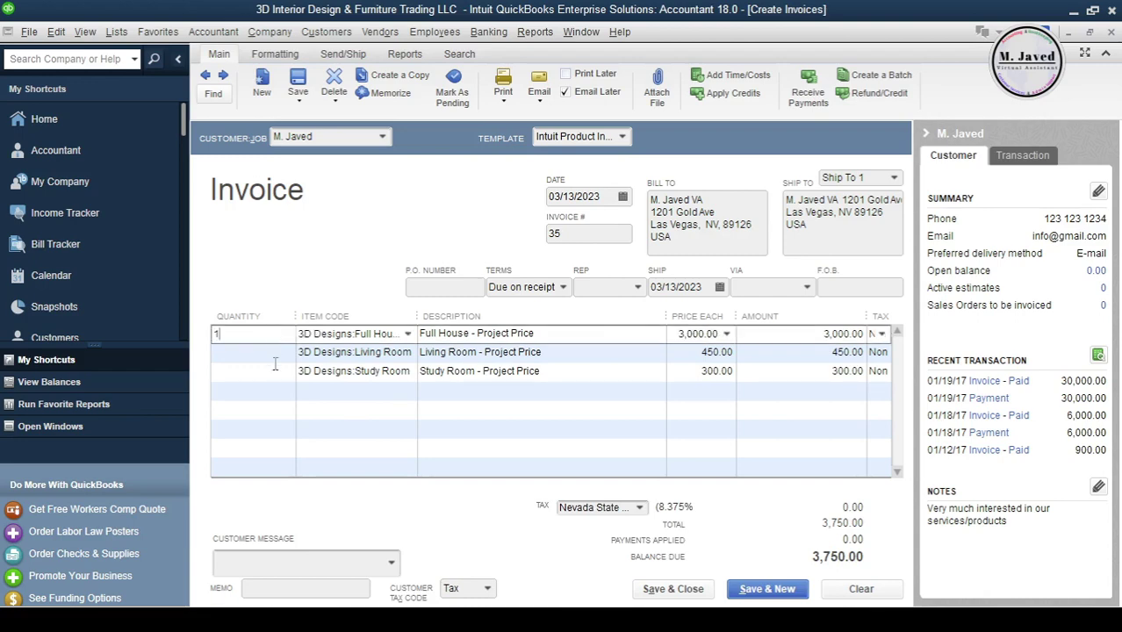
{"action": "key", "text": "Down"}
{"action": "type", "text": "1"}
{"action": "key", "text": "Down"}
{"action": "type", "text": "1"}
{"action": "left_click", "coordinate": [386, 391]}
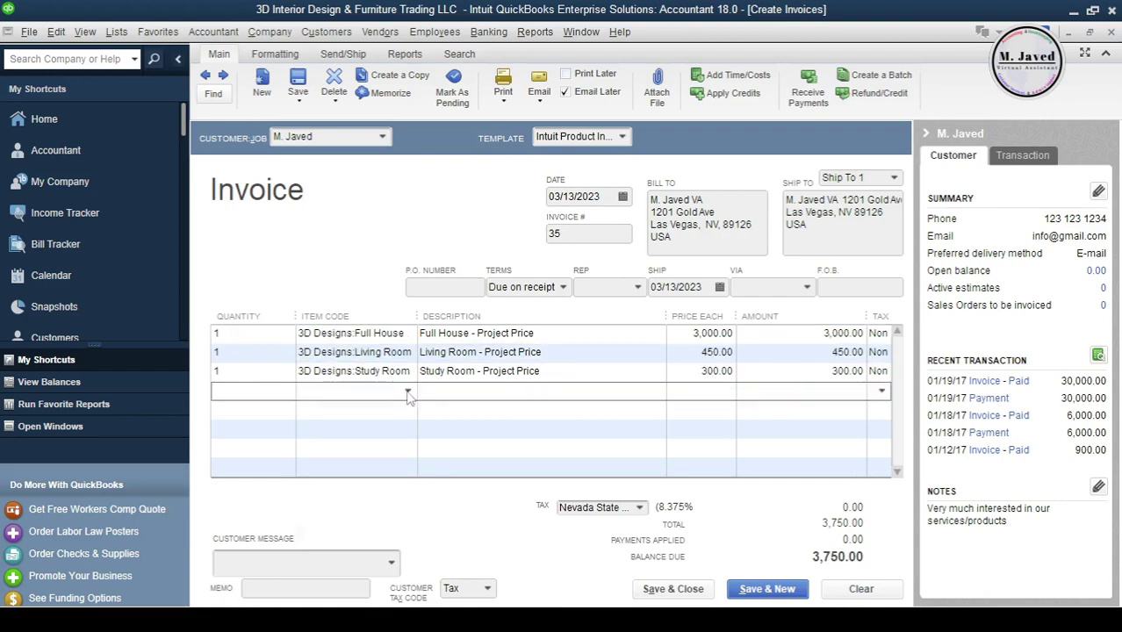
{"action": "left_click", "coordinate": [407, 392]}
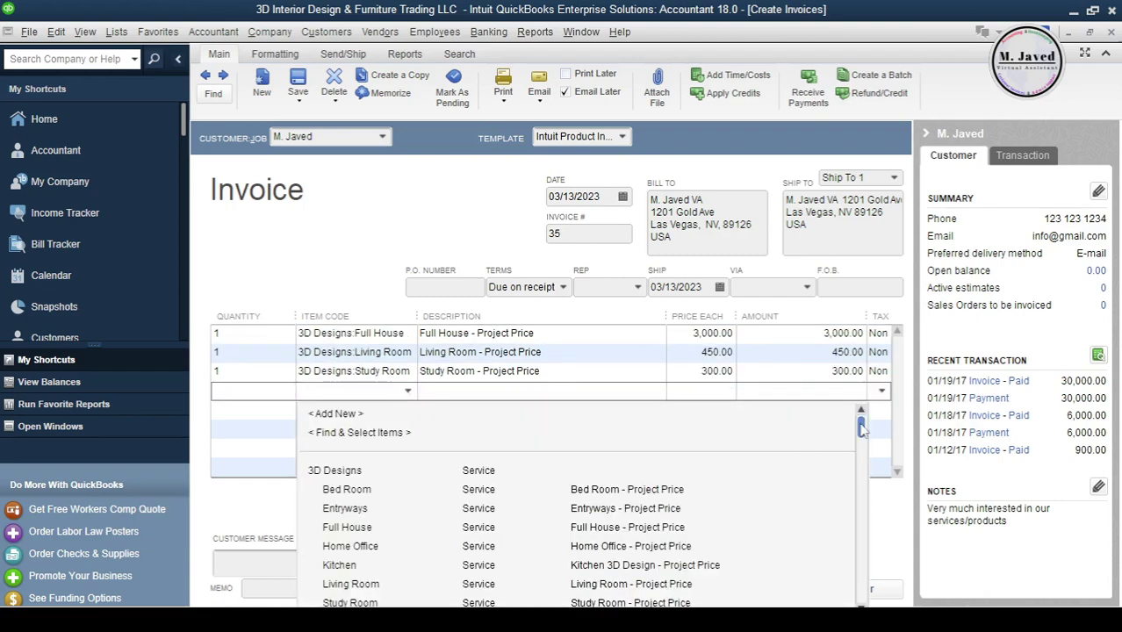
{"action": "left_click_drag", "start_coordinate": [862, 428], "coordinate": [859, 602]}
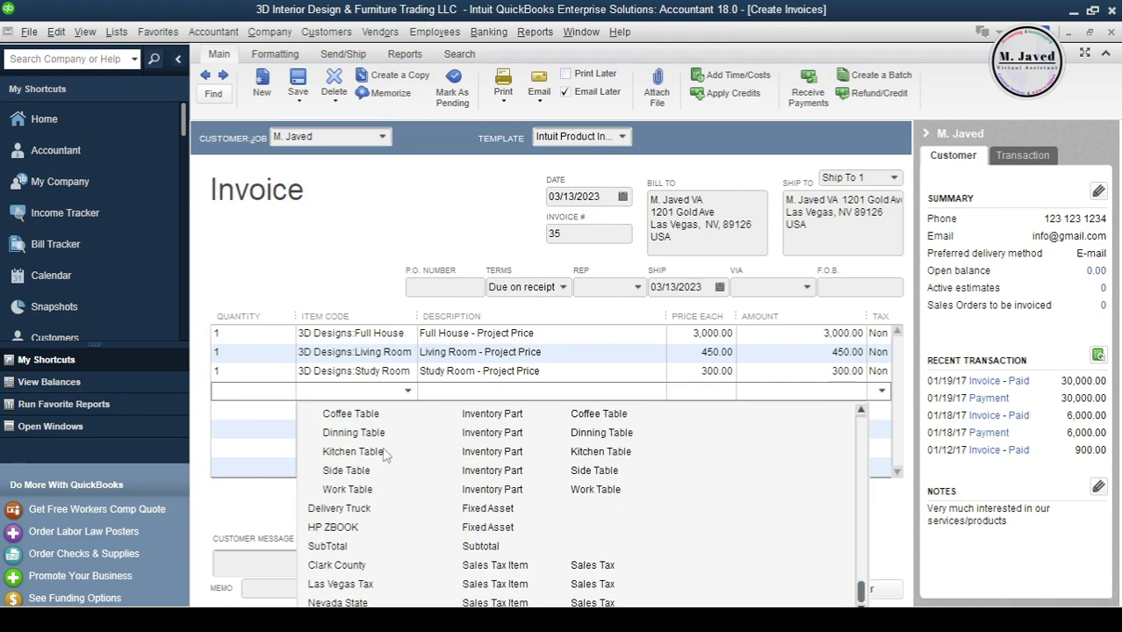
{"action": "left_click", "coordinate": [333, 548]}
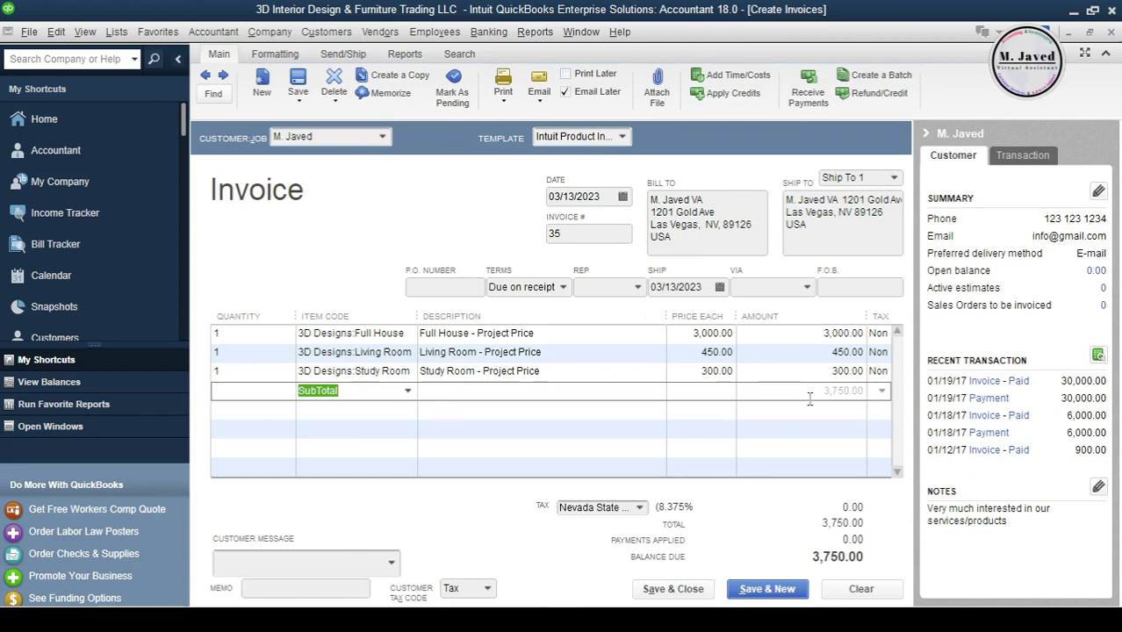
Step: Add Bed:Double Bed at 650.00 below the SubTotal, accepting the low-stock warning and follow-up tips
{"action": "left_click", "coordinate": [391, 411]}
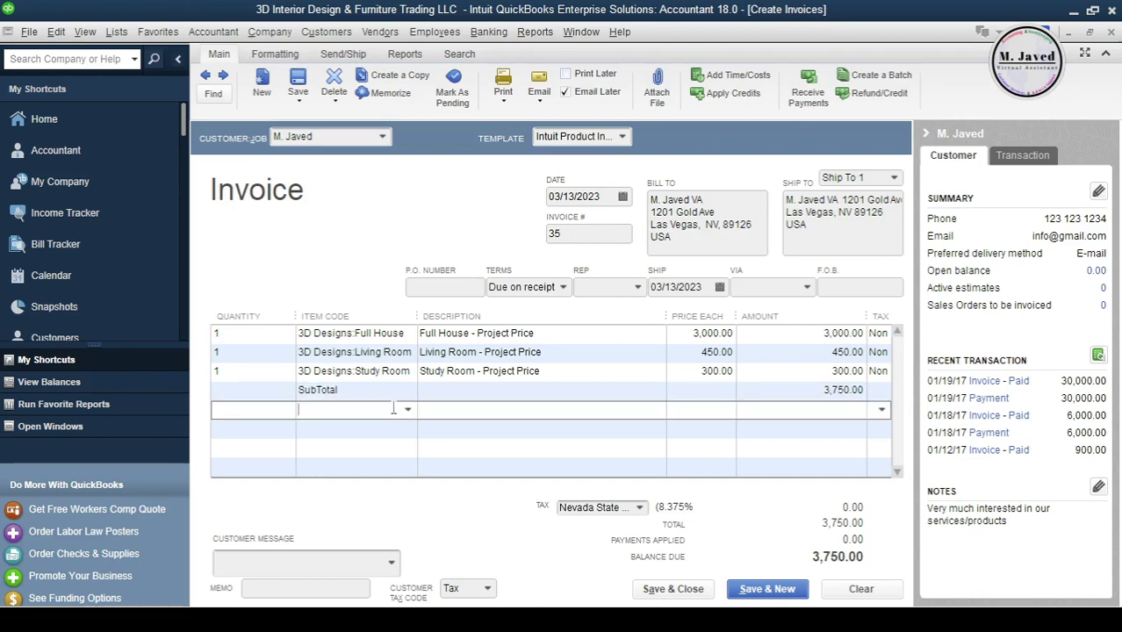
{"action": "left_click", "coordinate": [407, 411]}
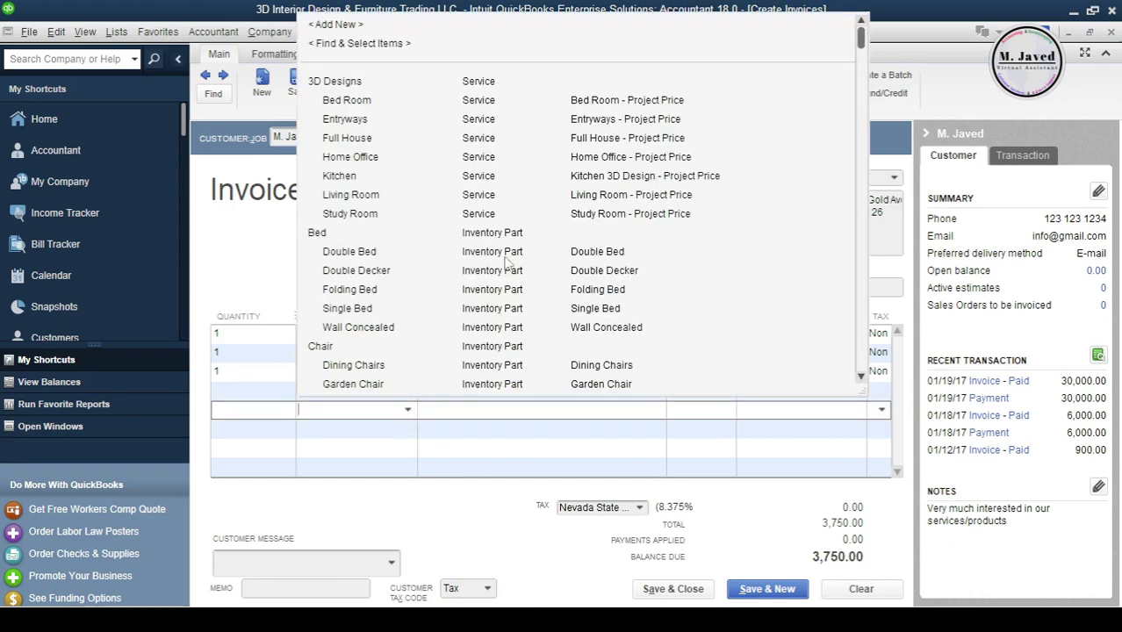
{"action": "left_click", "coordinate": [395, 253]}
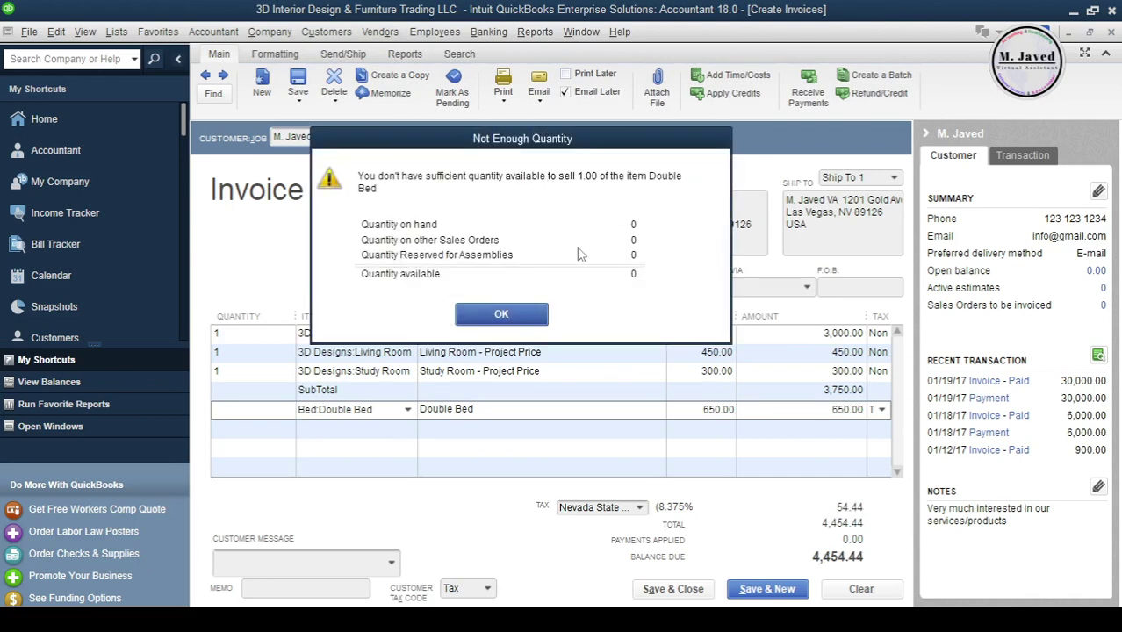
{"action": "left_click_drag", "start_coordinate": [584, 143], "coordinate": [612, 160]}
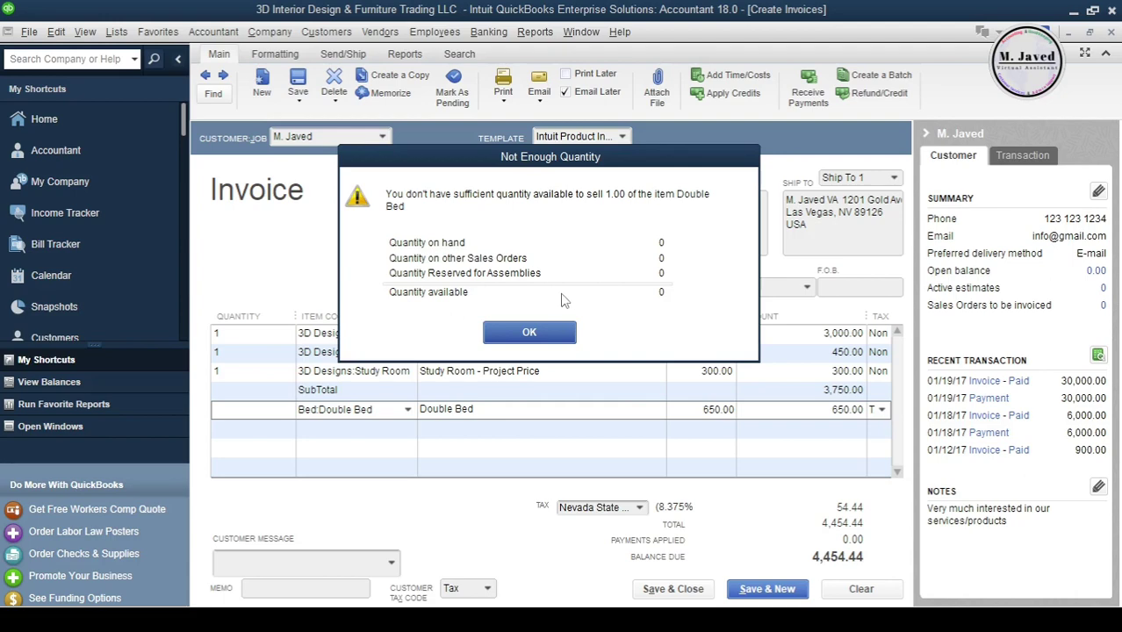
{"action": "left_click", "coordinate": [546, 333]}
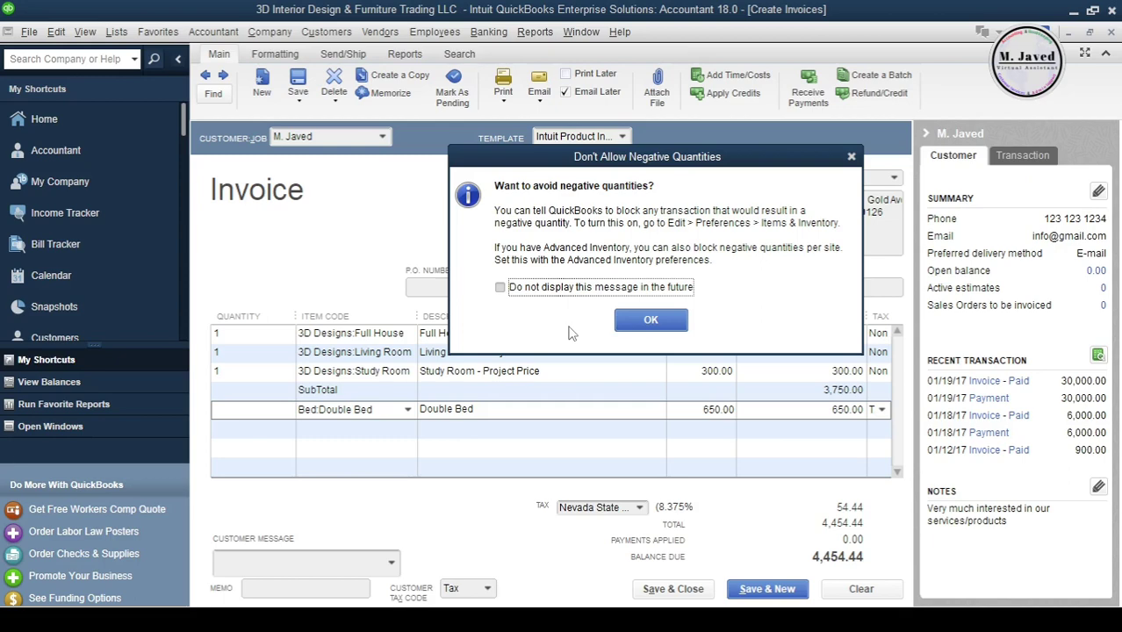
{"action": "left_click", "coordinate": [649, 323]}
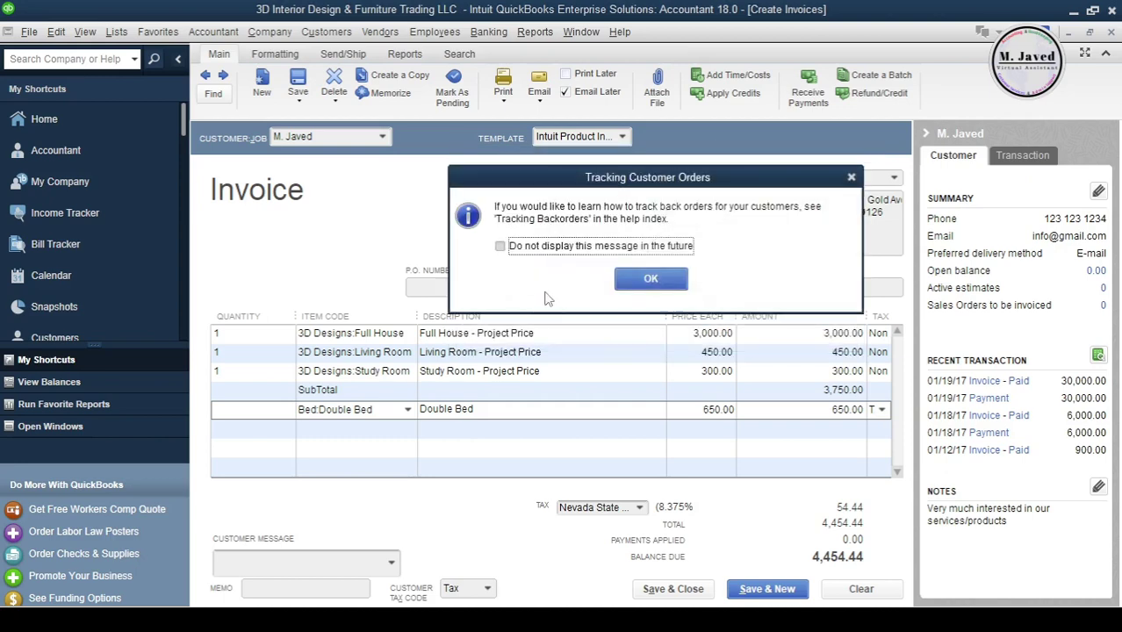
{"action": "left_click", "coordinate": [638, 285]}
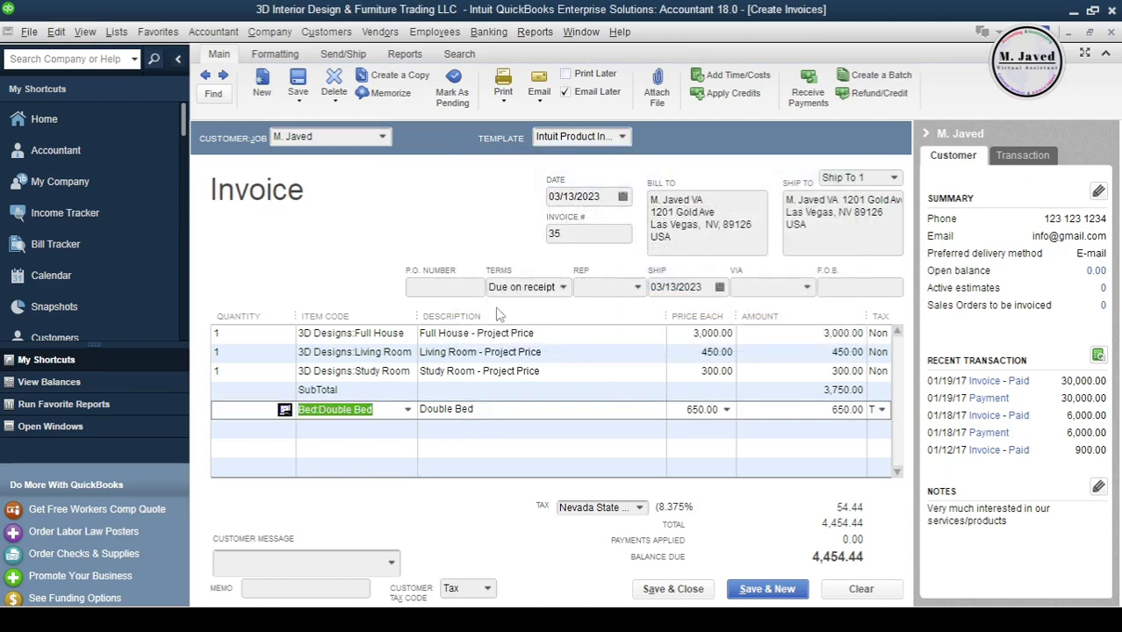
Step: Add Chair:Dining Chairs (466.67) and Chair:Kitchen Chair (266.67), accepting the low-stock warnings
{"action": "left_click", "coordinate": [409, 428]}
{"action": "left_click", "coordinate": [407, 428]}
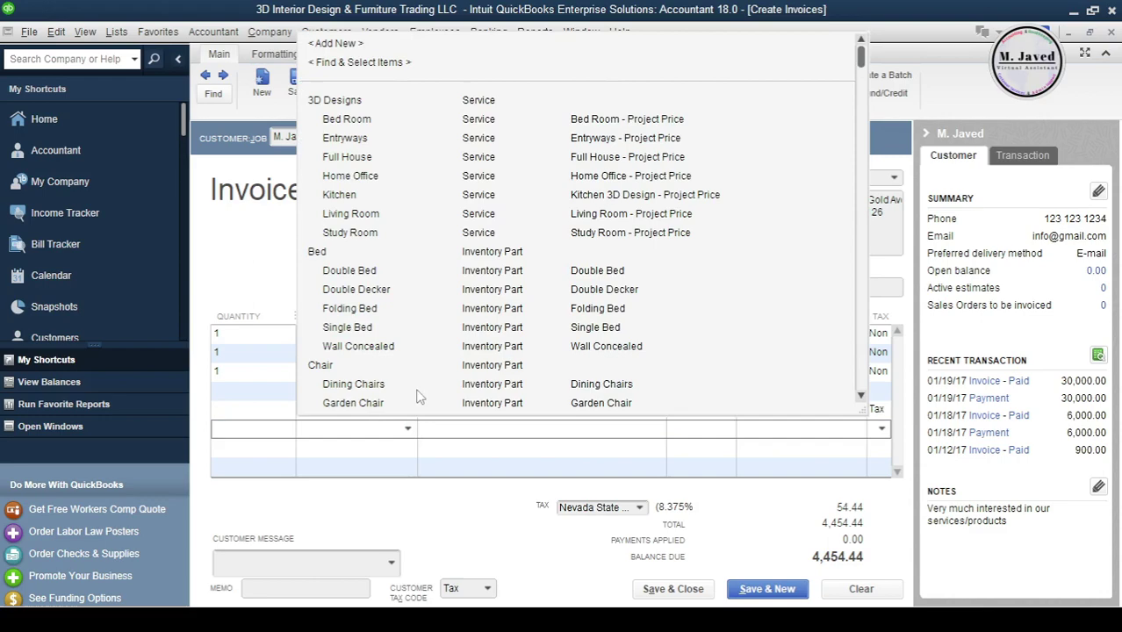
{"action": "left_click", "coordinate": [415, 397]}
{"action": "left_click", "coordinate": [644, 325]}
{"action": "left_click", "coordinate": [650, 278]}
{"action": "left_click", "coordinate": [408, 447]}
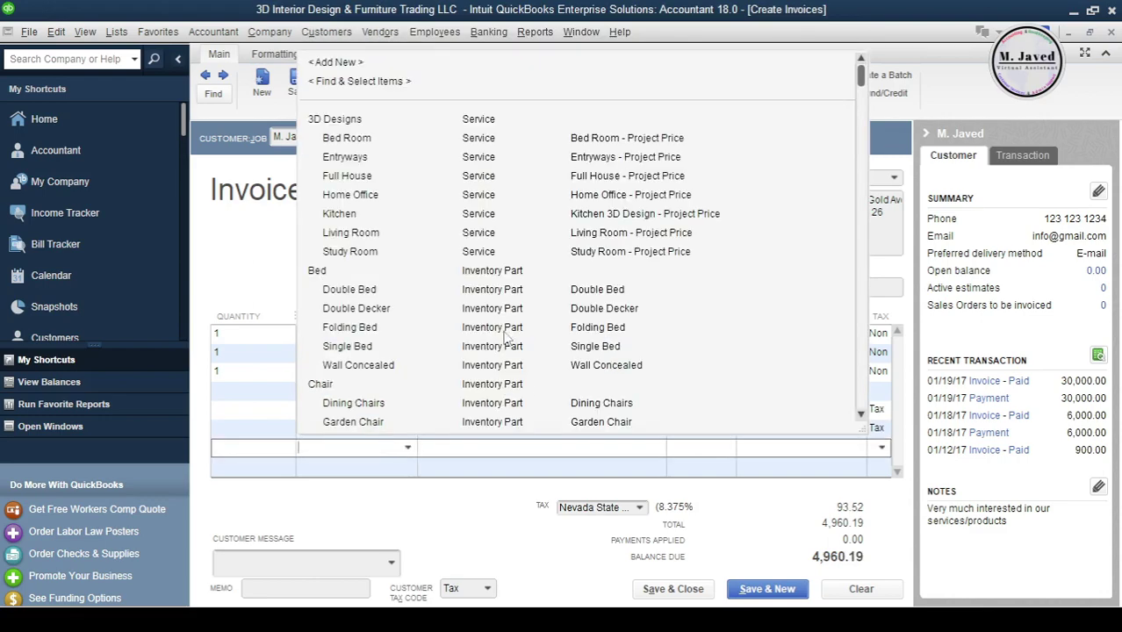
{"action": "scroll", "coordinate": [865, 128], "scroll_direction": "down", "scroll_amount": 1}
{"action": "left_click", "coordinate": [375, 422]}
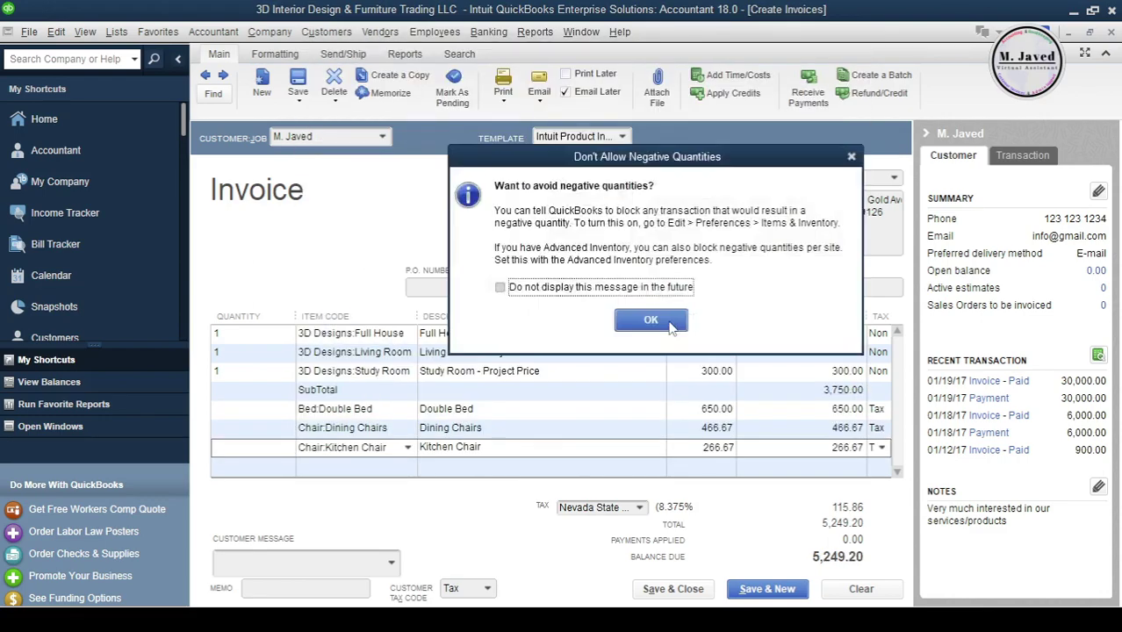
{"action": "left_click", "coordinate": [649, 391]}
{"action": "left_click", "coordinate": [408, 392]}
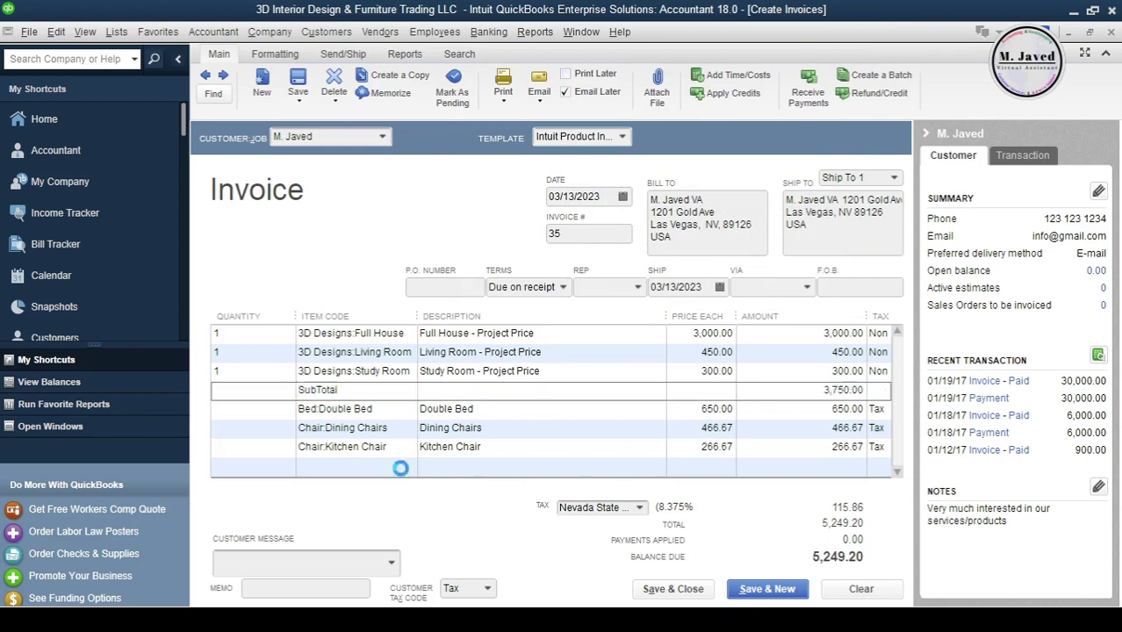
Step: Add a second SubTotal line below Kitchen Chair, totalling 1,383.34
{"action": "left_click", "coordinate": [407, 466]}
{"action": "left_click", "coordinate": [407, 467]}
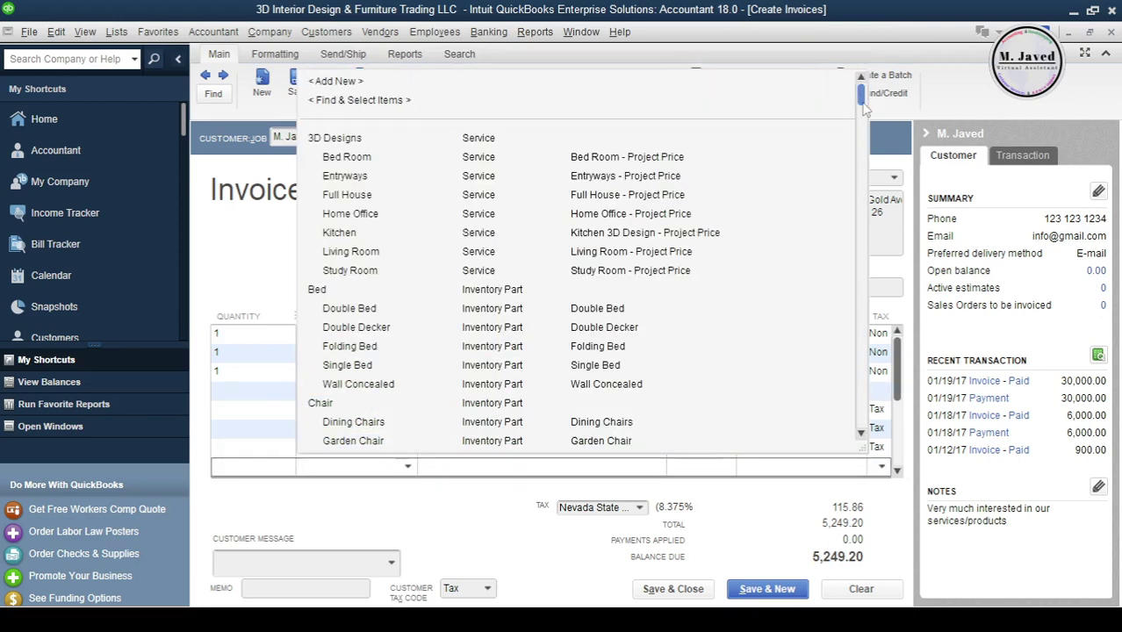
{"action": "left_click_drag", "start_coordinate": [863, 98], "coordinate": [863, 420]}
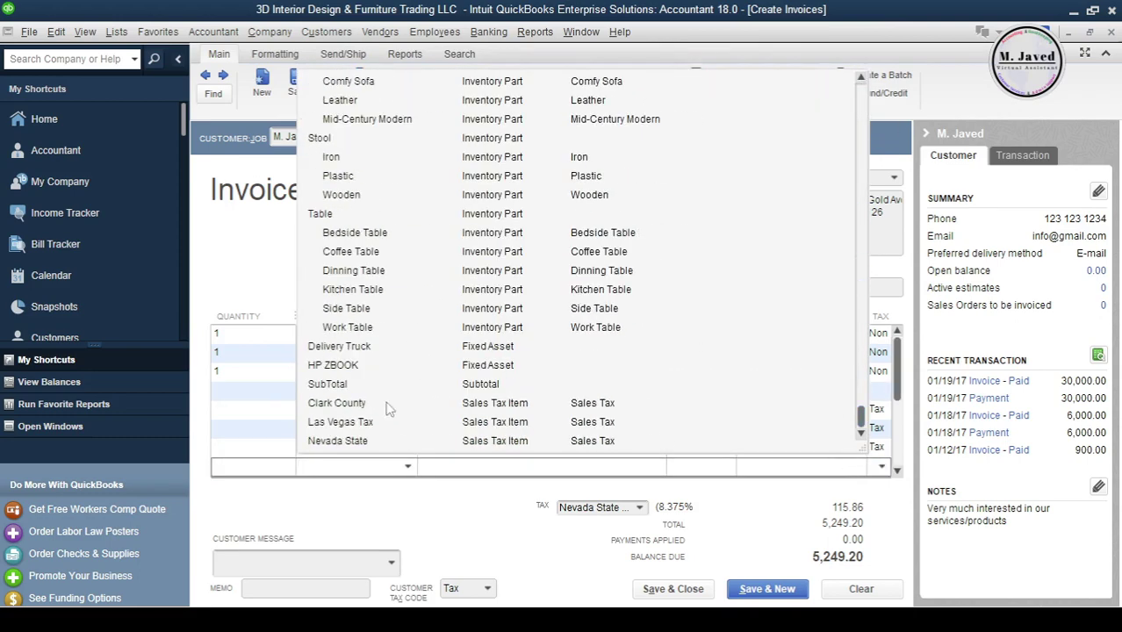
{"action": "left_click", "coordinate": [333, 384]}
{"action": "left_click", "coordinate": [471, 470]}
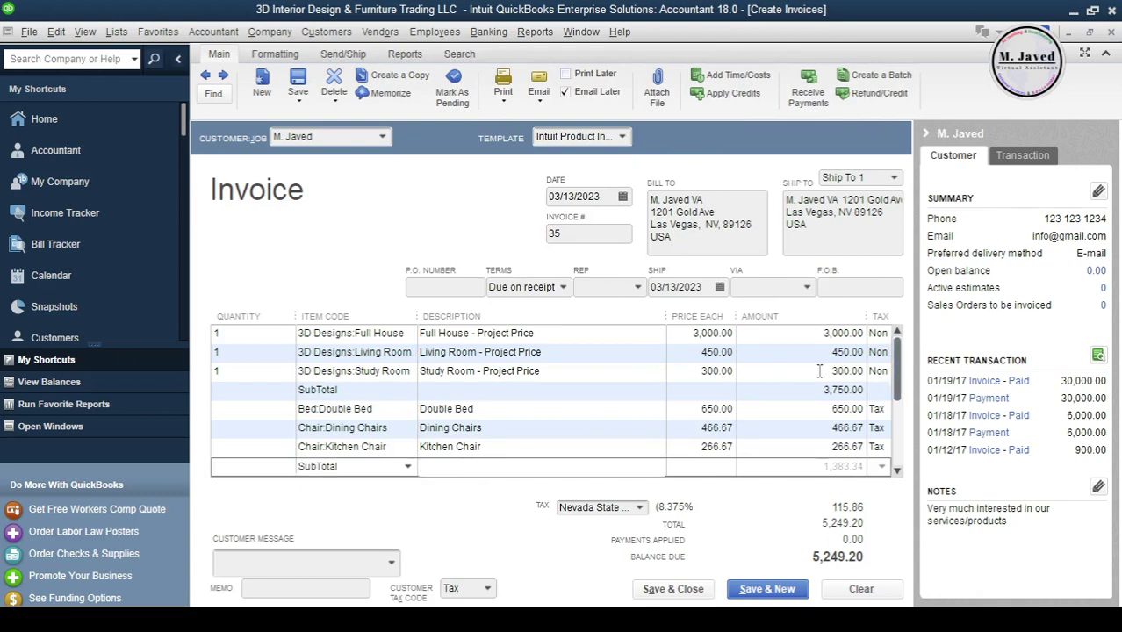
{"action": "left_click", "coordinate": [787, 388]}
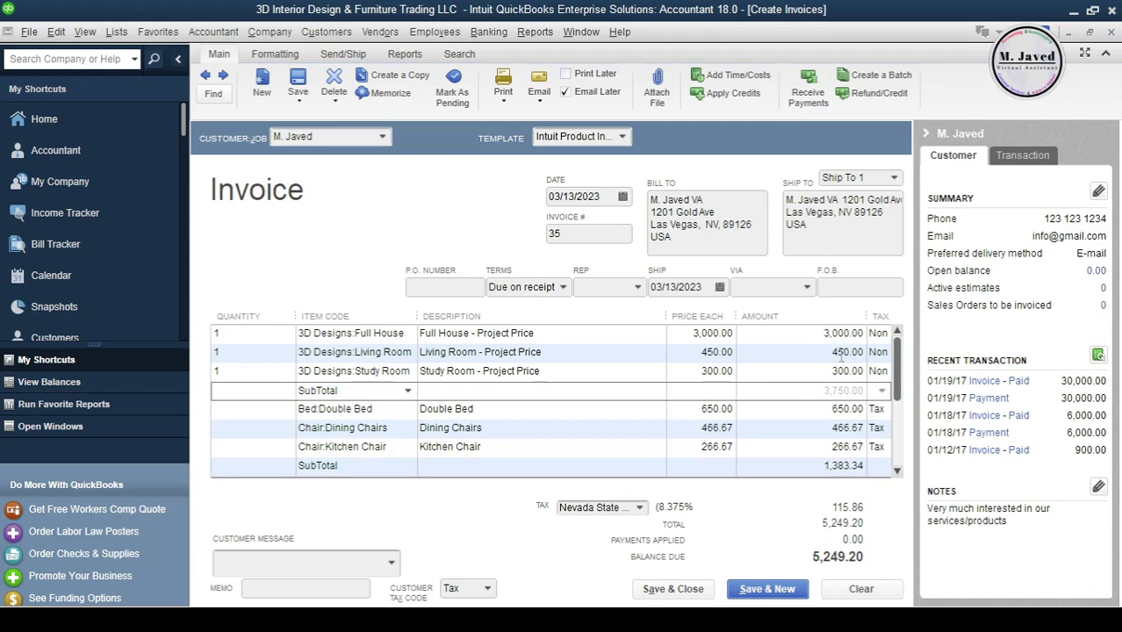
{"action": "left_click", "coordinate": [779, 470]}
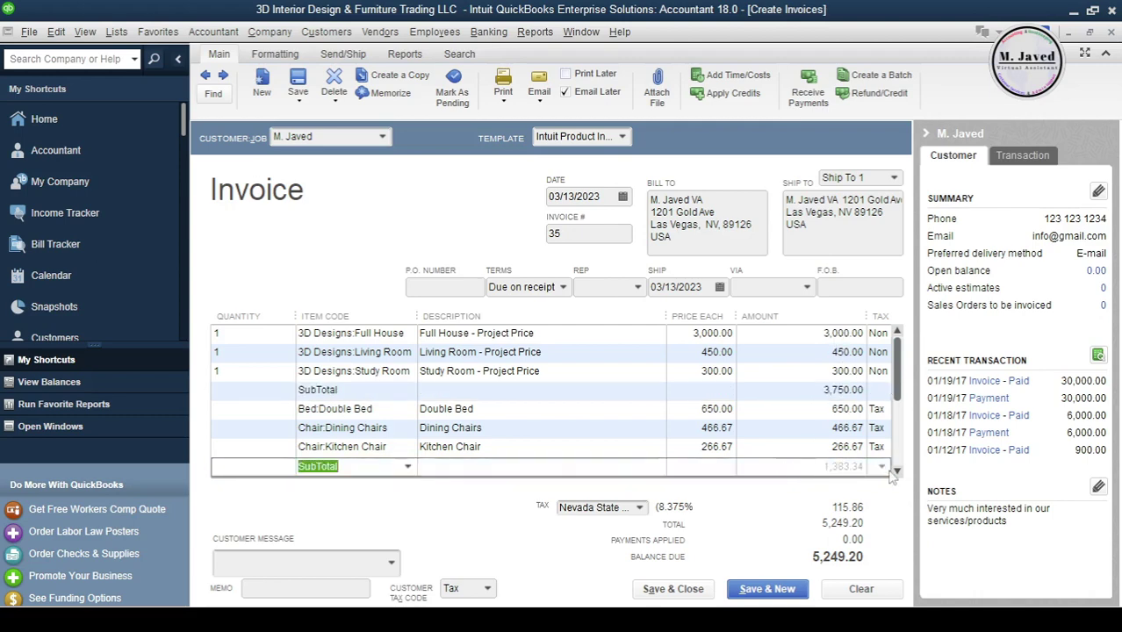
{"action": "scroll", "coordinate": [817, 439], "scroll_direction": "down", "scroll_amount": 1}
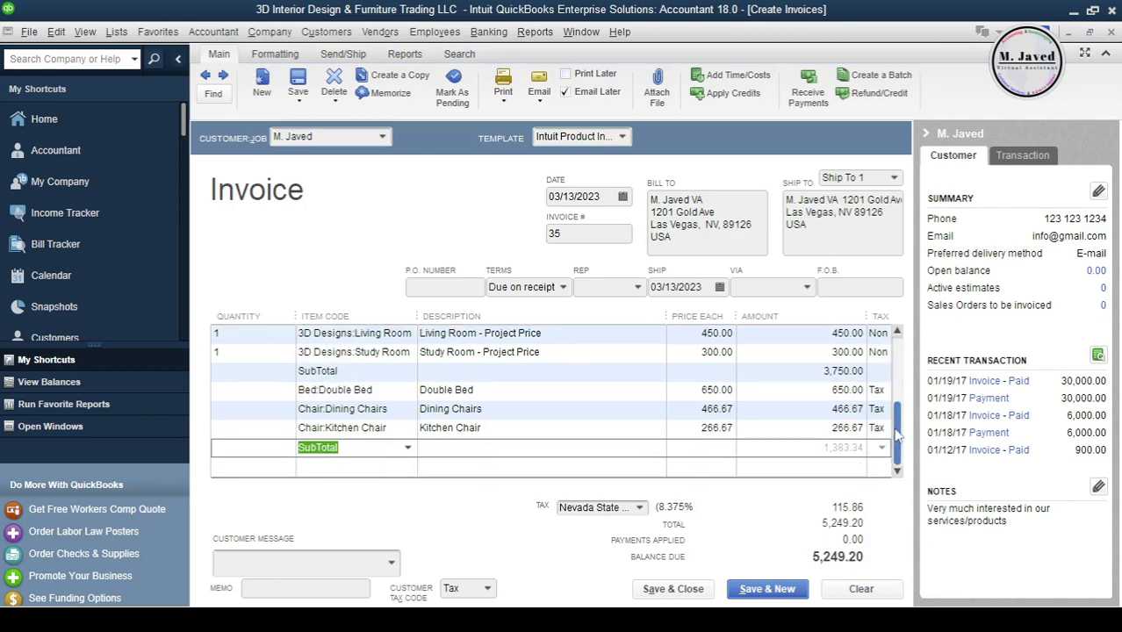
{"action": "scroll", "coordinate": [845, 402], "scroll_direction": "up", "scroll_amount": 1}
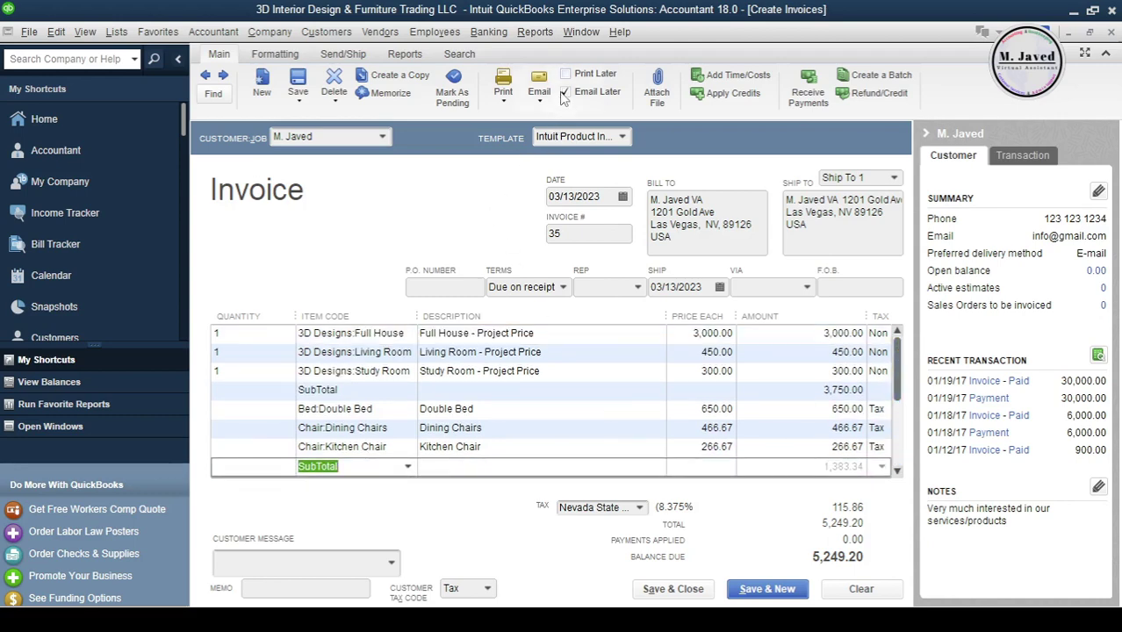
Step: Preview the invoice from the Print menu, accept the Shipping Labels note, and zoom in
{"action": "left_click", "coordinate": [504, 102]}
{"action": "left_click", "coordinate": [513, 114]}
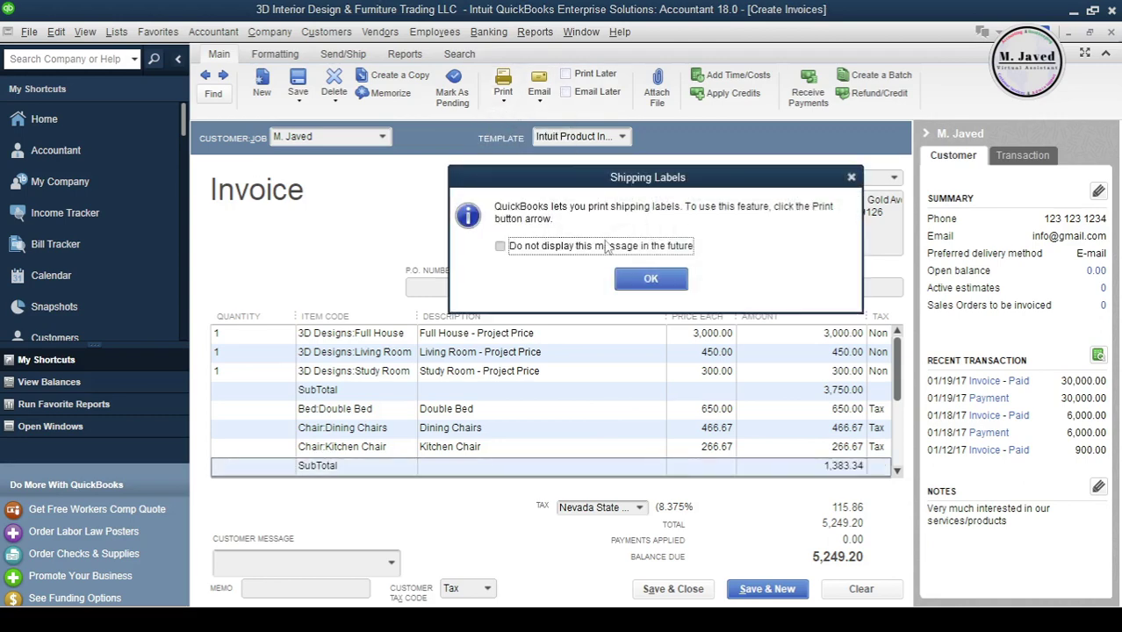
{"action": "left_click", "coordinate": [648, 279]}
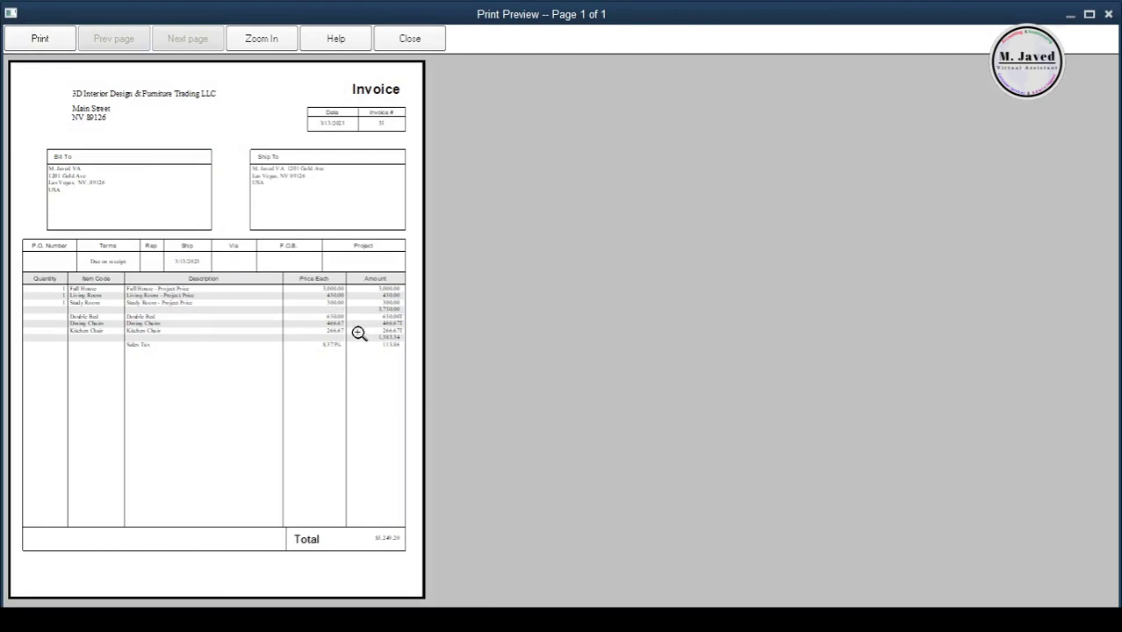
{"action": "left_click", "coordinate": [303, 331]}
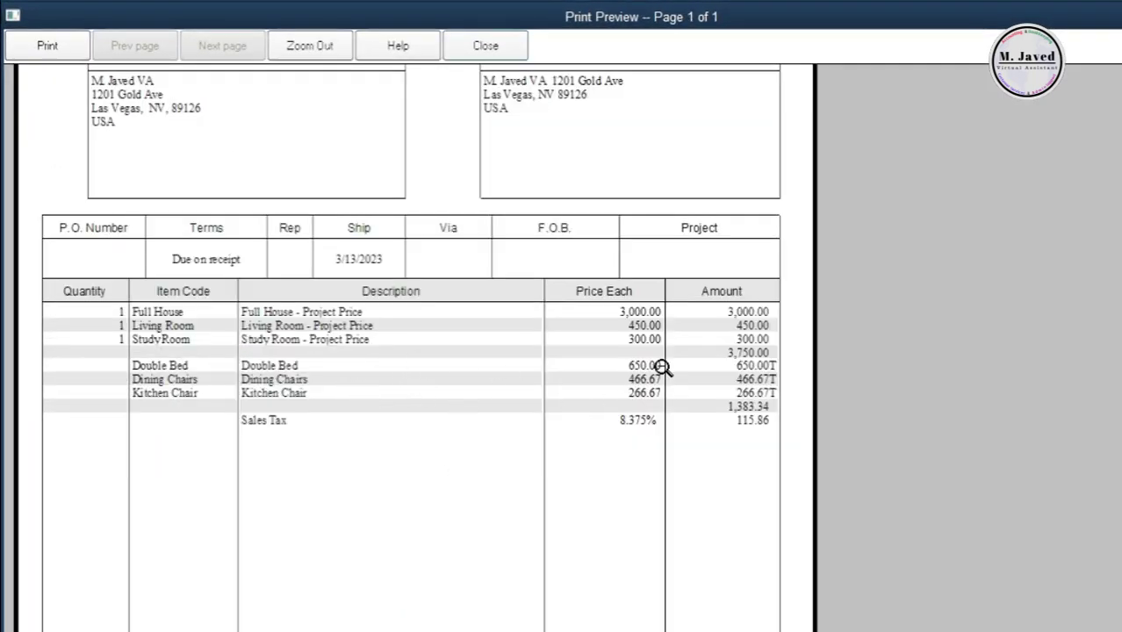